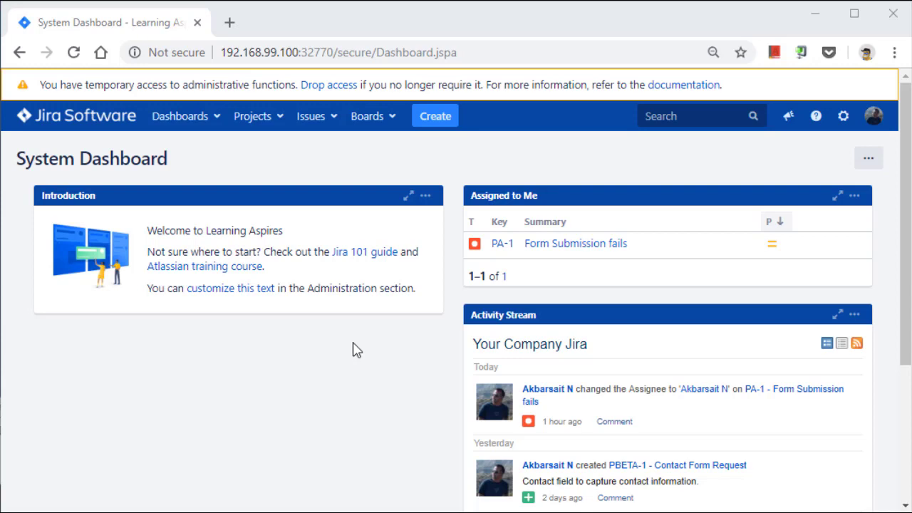
Open the Jira issue administration and review the listed issue types with their descriptions, types and related schemes
left_click(844, 123)
left_click(757, 215)
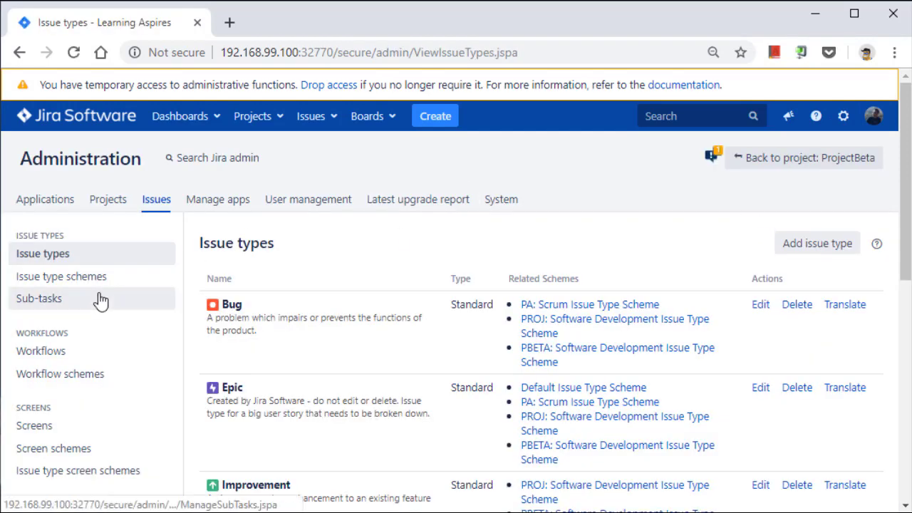
left_click(64, 260)
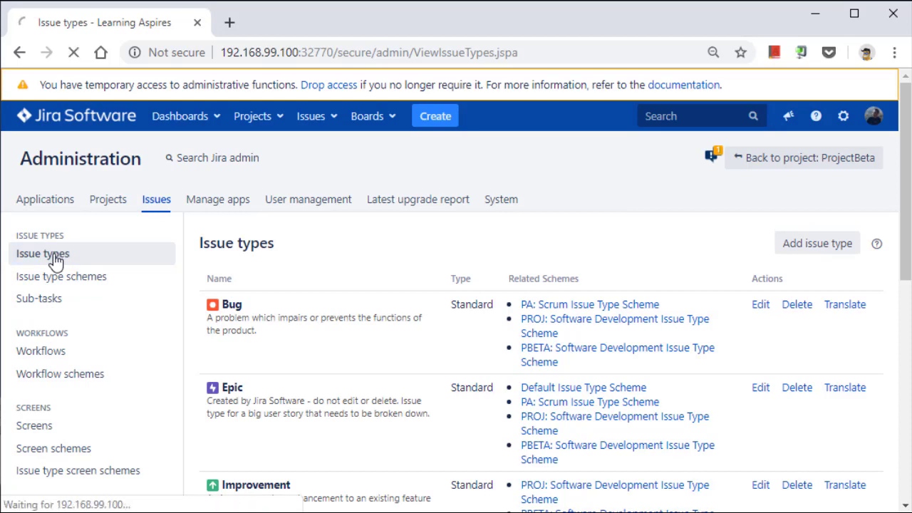
scroll(337, 299, "down", 1)
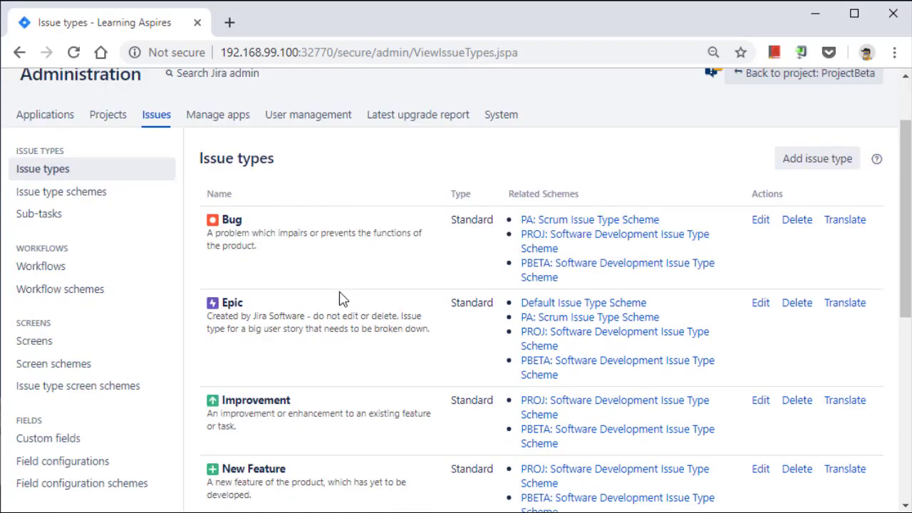
scroll(340, 299, "down", 1)
scroll(340, 299, "up", 1)
scroll(335, 292, "down", 2)
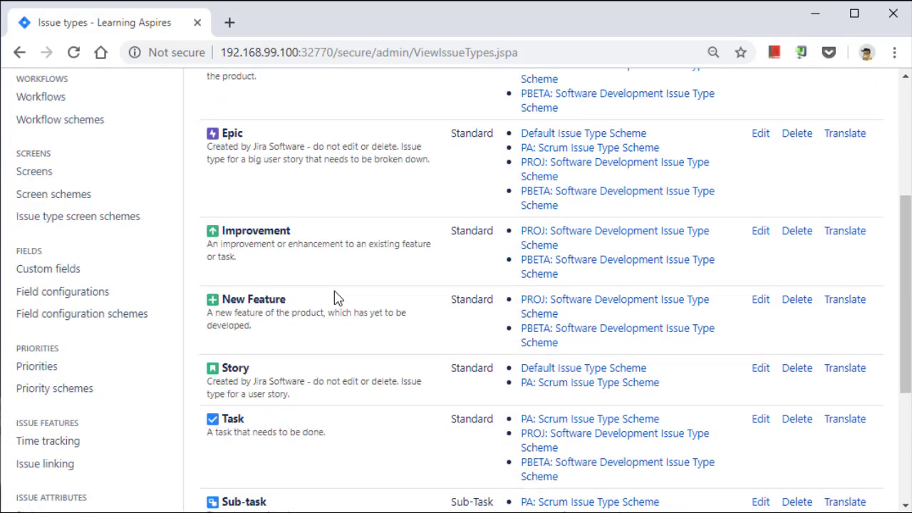
scroll(338, 298, "down", 1)
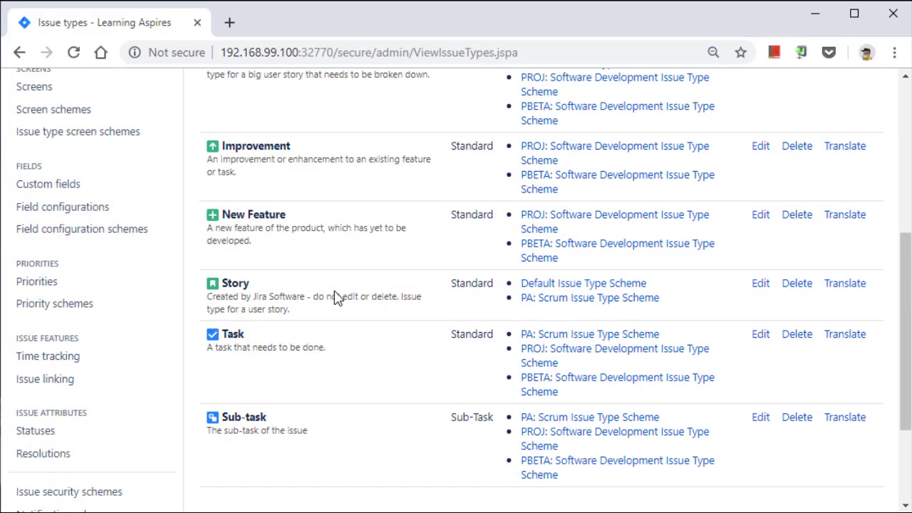
scroll(334, 293, "up", 2)
scroll(334, 292, "up", 1)
scroll(335, 293, "down", 1)
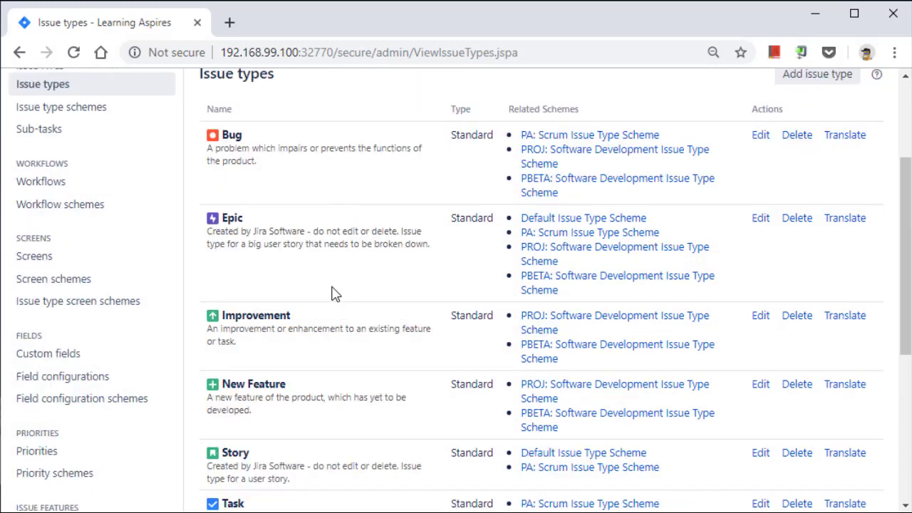
scroll(335, 293, "up", 2)
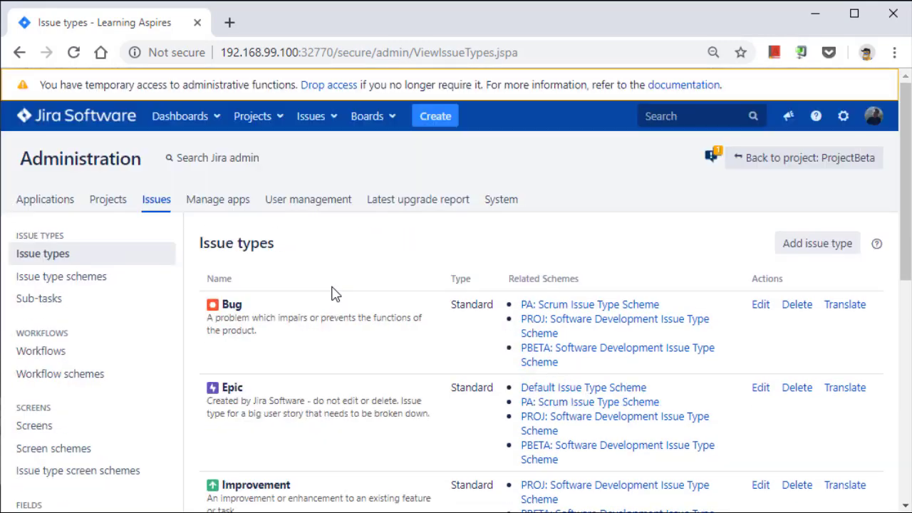
Review the existing issue type schemes with their options and projects, and view the sub-task settings
left_click(70, 278)
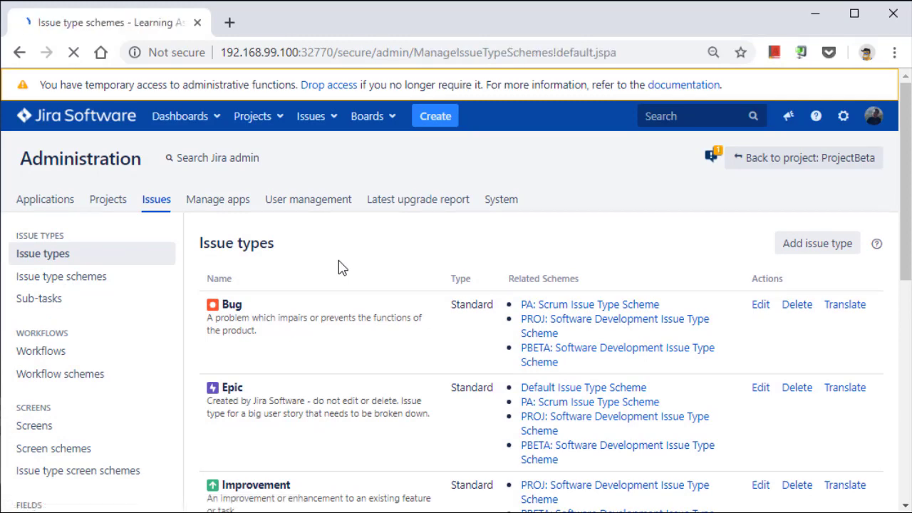
scroll(339, 267, "down", 2)
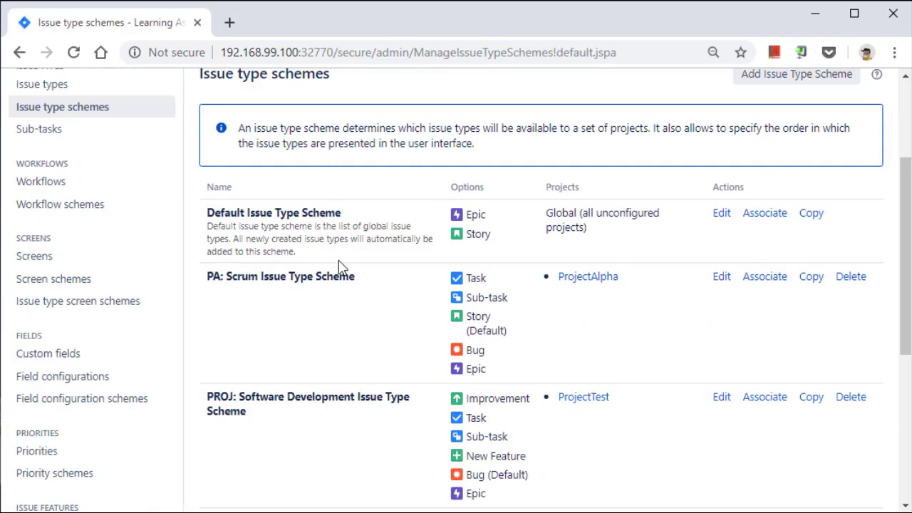
scroll(338, 267, "down", 2)
scroll(340, 266, "up", 4)
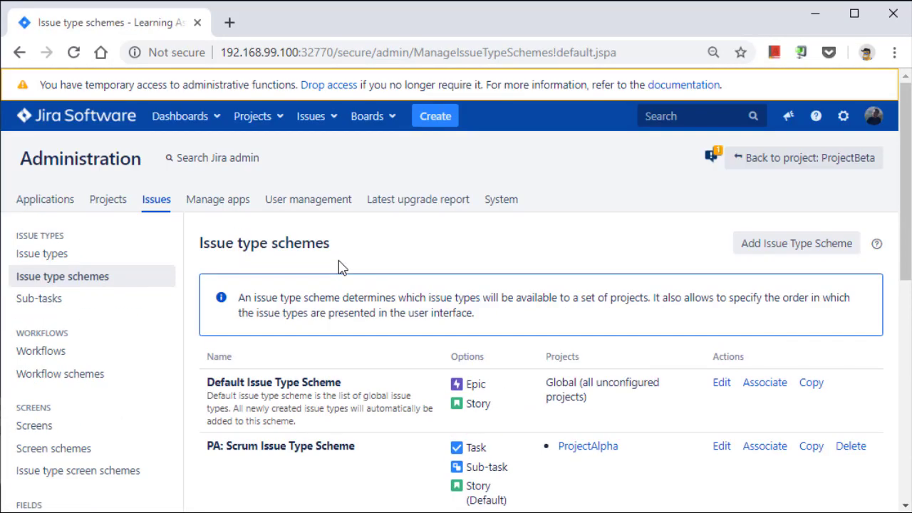
left_click(41, 299)
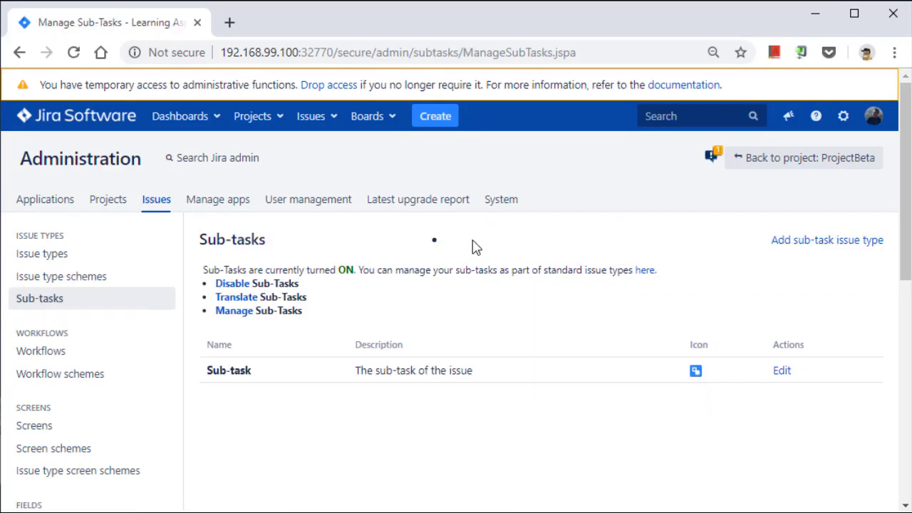
Add a new standard issue type named "Web Platform" to the global issue types
left_click(64, 258)
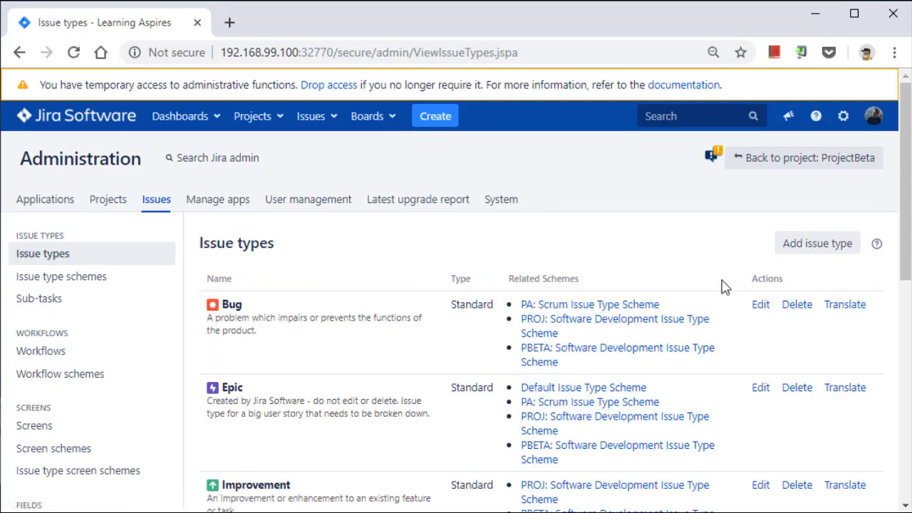
left_click(810, 249)
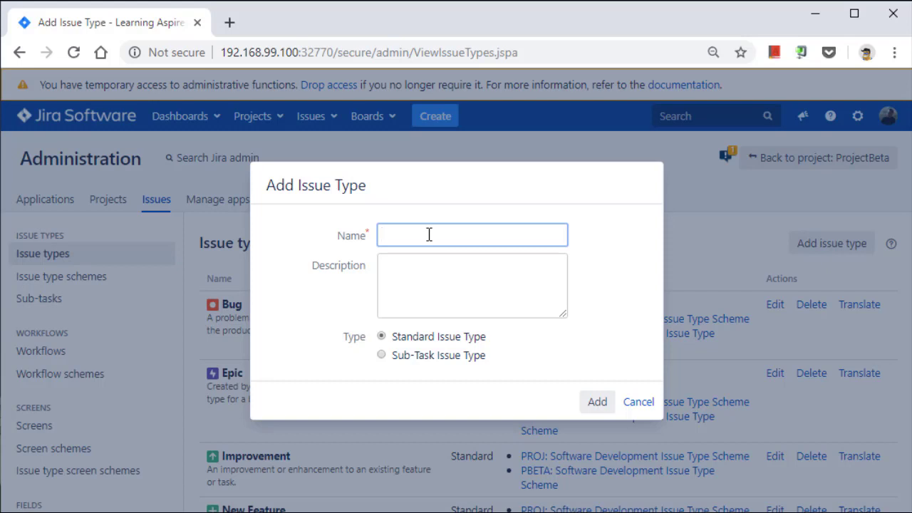
type("Web Platform")
left_click(598, 403)
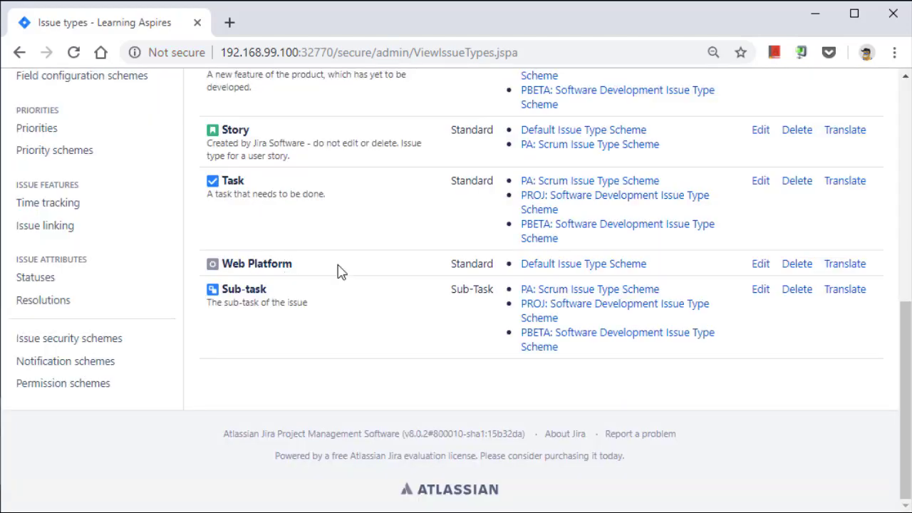
Add another standard issue type named "Mobile Platform" to the global issue types
scroll(433, 264, "up", 8)
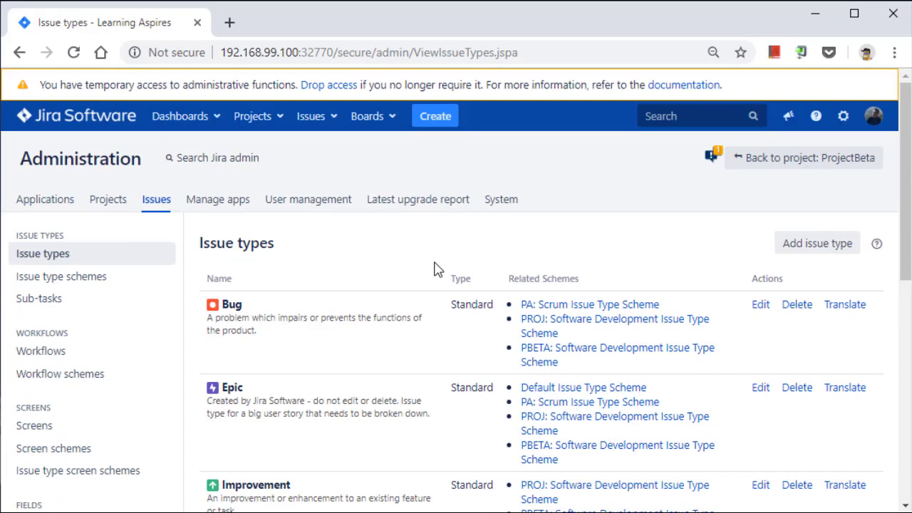
left_click(824, 247)
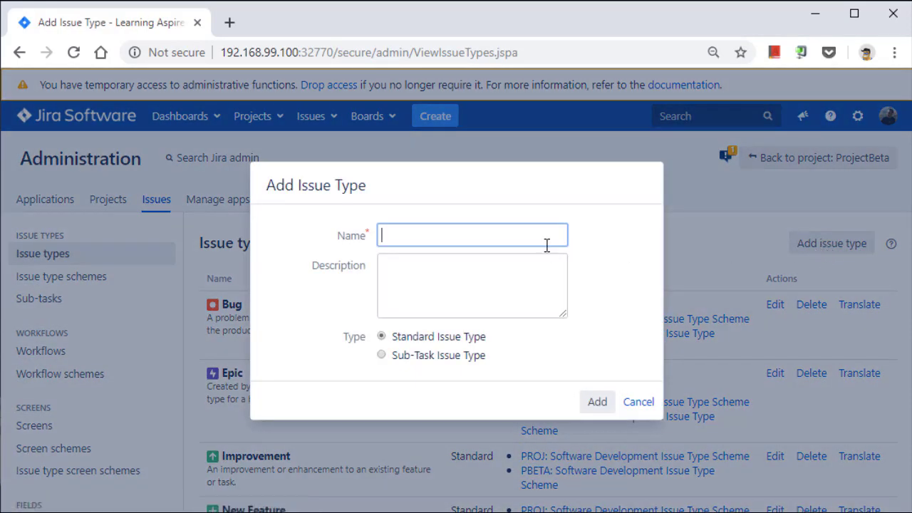
type("Mobile Platform")
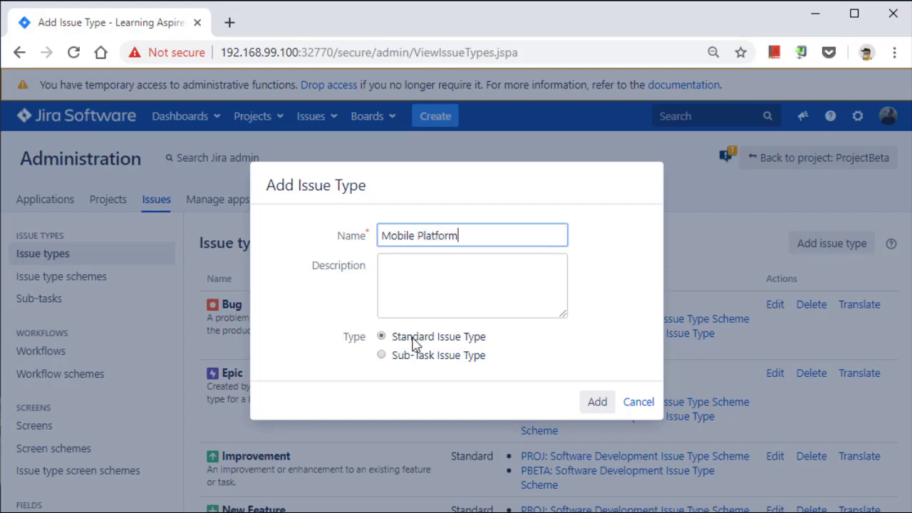
left_click(814, 245)
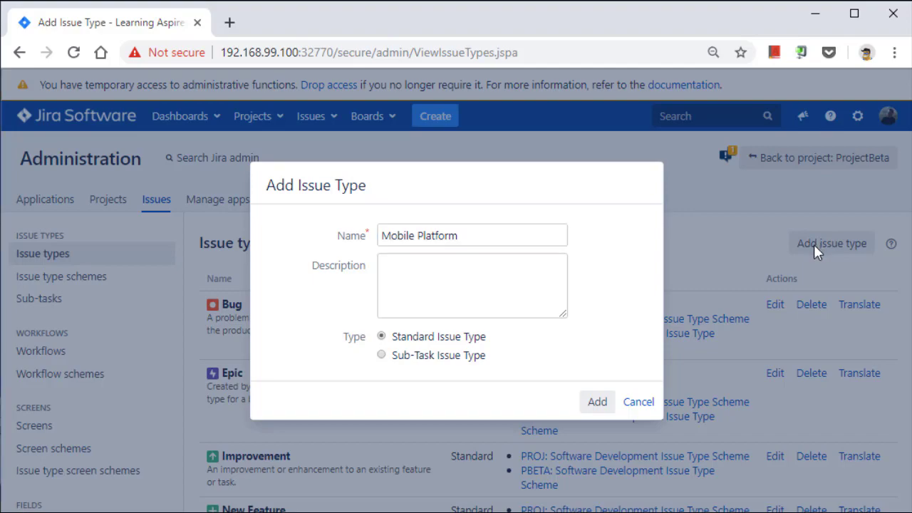
left_click(594, 402)
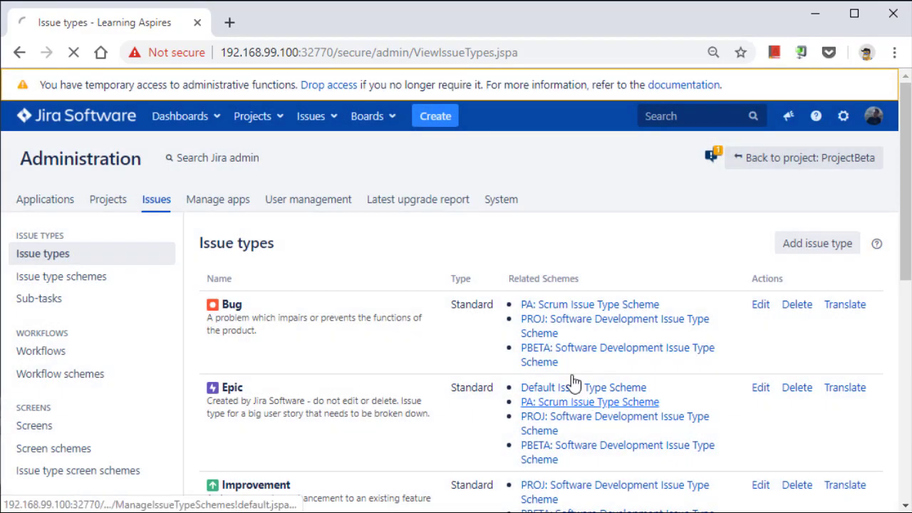
Add an issue type named "IoT Platform" as a Sub-Task Issue Type
scroll(403, 270, "down", 7)
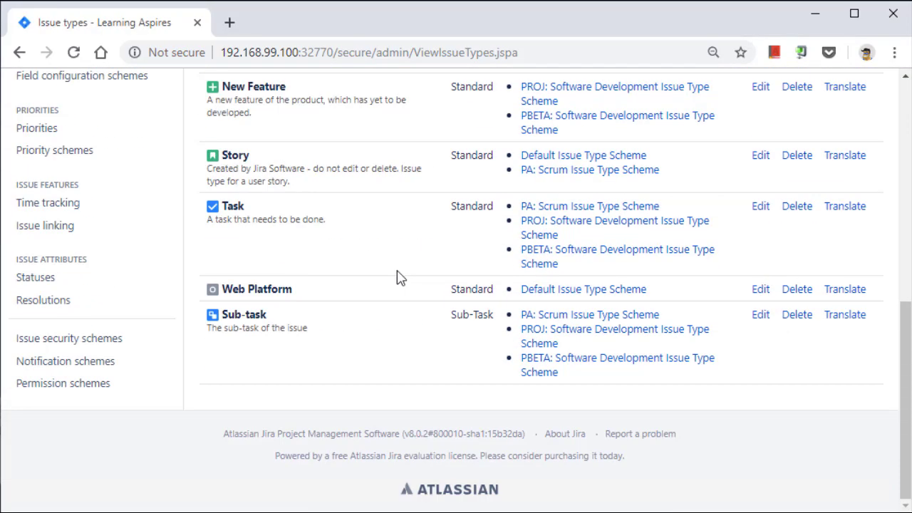
scroll(398, 271, "up", 7)
left_click(815, 244)
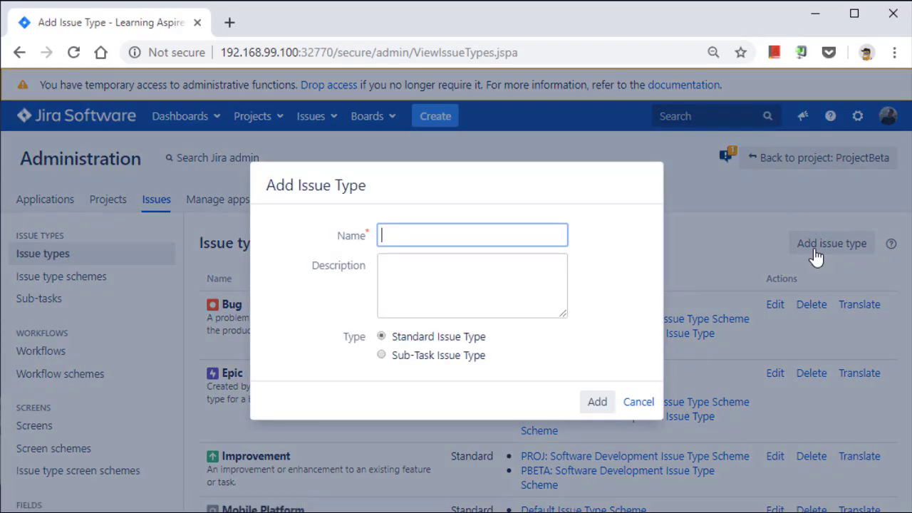
type("IoT Platform")
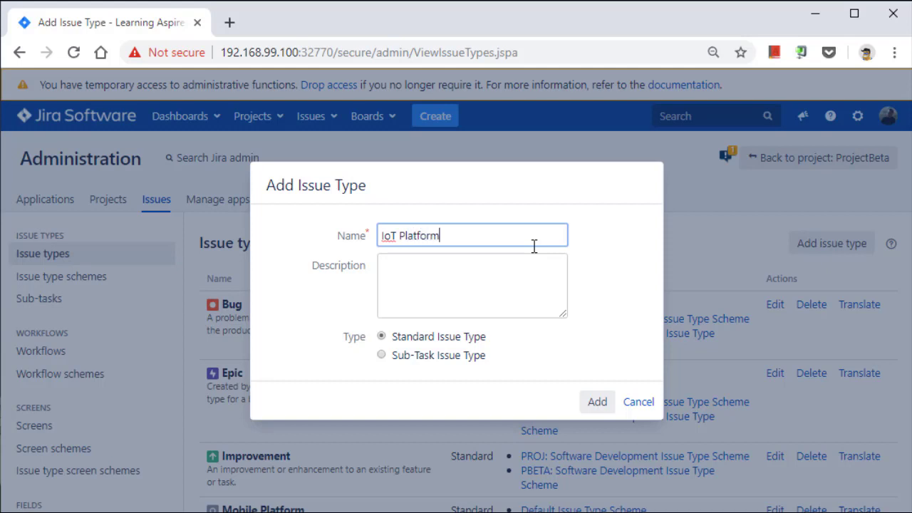
left_click(439, 358)
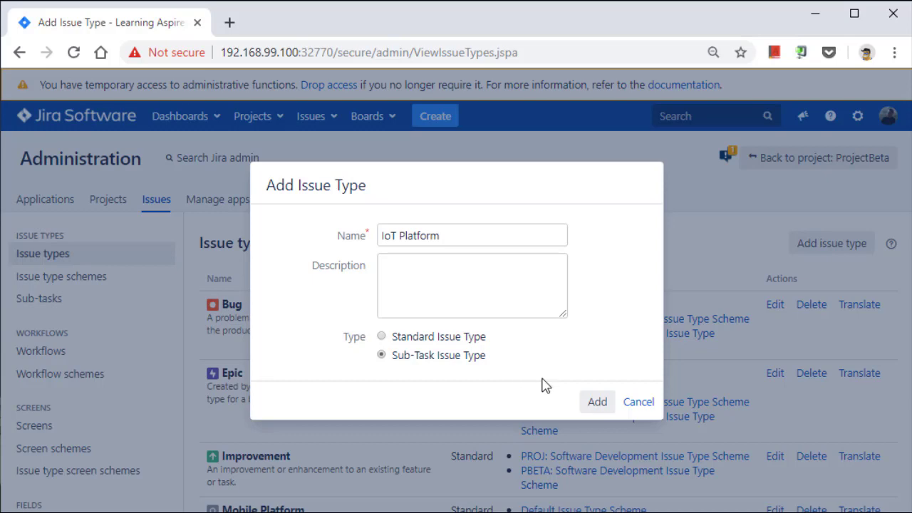
left_click(599, 403)
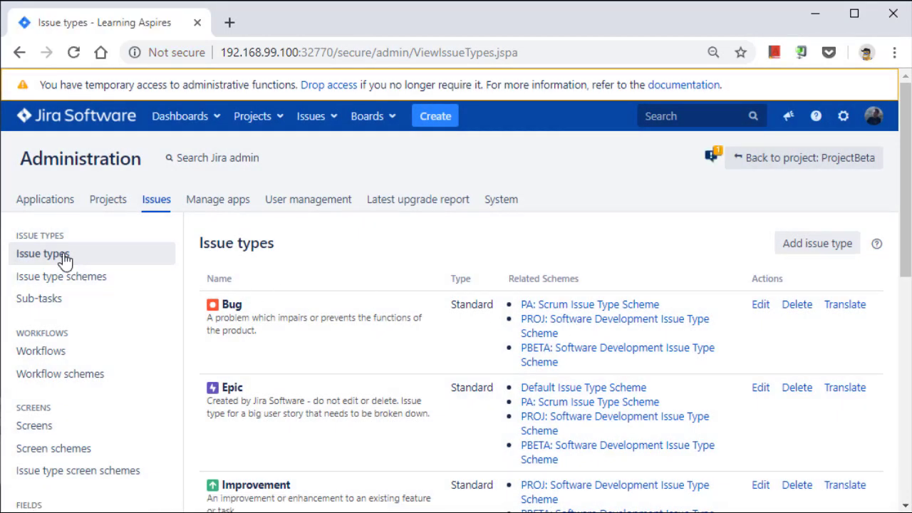
Change the avatar of the Web Platform issue type to the red pulse-line image and save the update
scroll(489, 326, "down", 5)
scroll(292, 297, "up", 6)
scroll(292, 297, "down", 8)
left_click(760, 280)
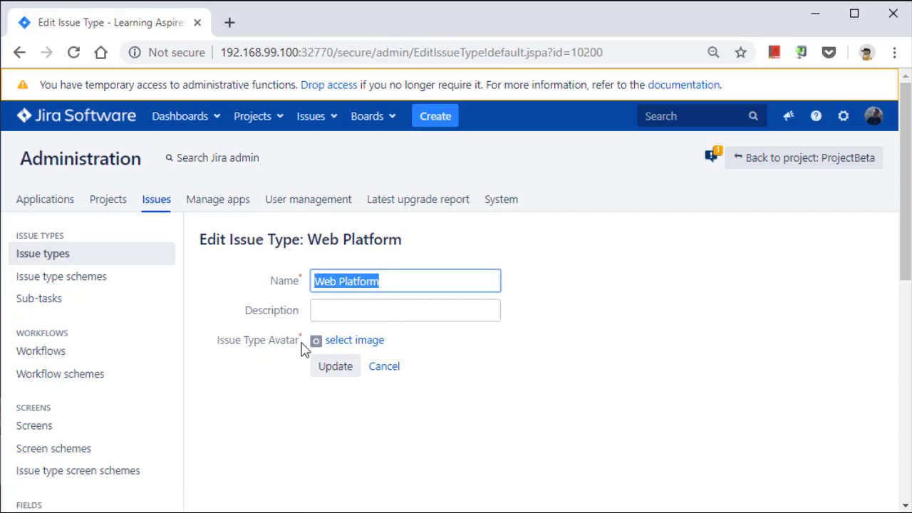
left_click(339, 345)
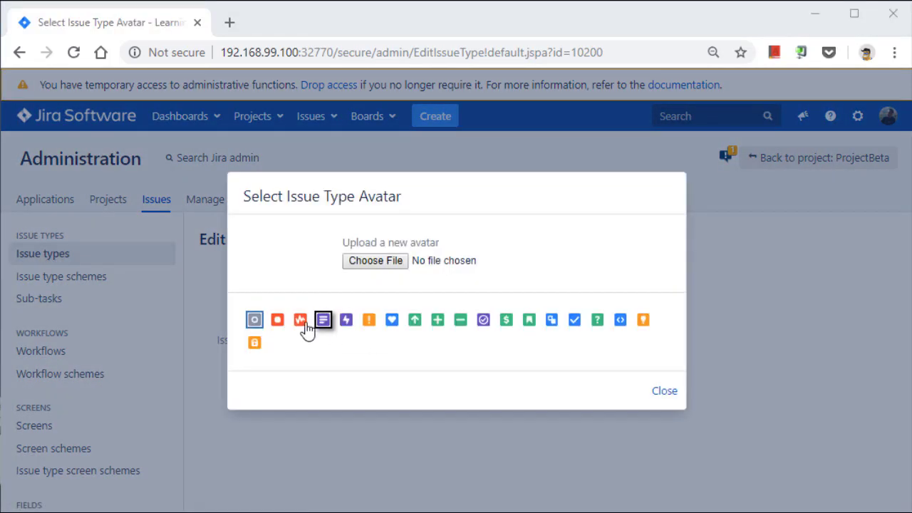
left_click(300, 323)
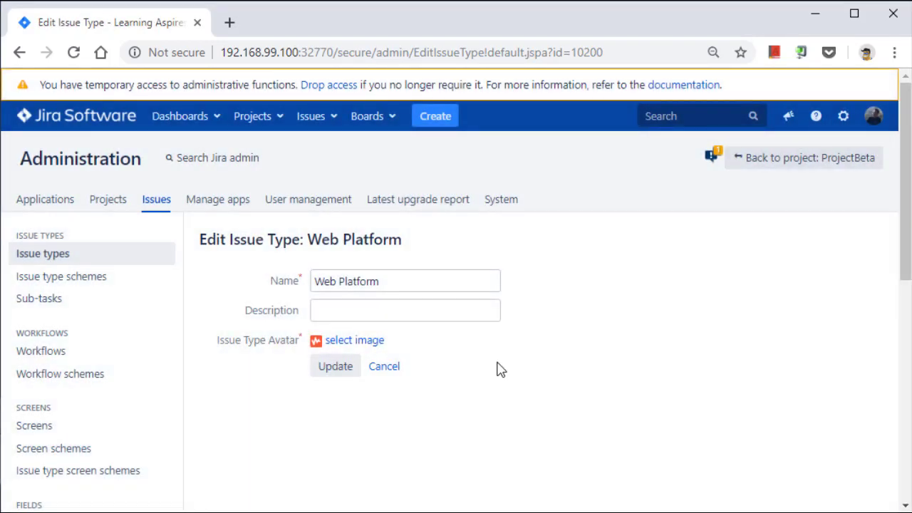
left_click(336, 368)
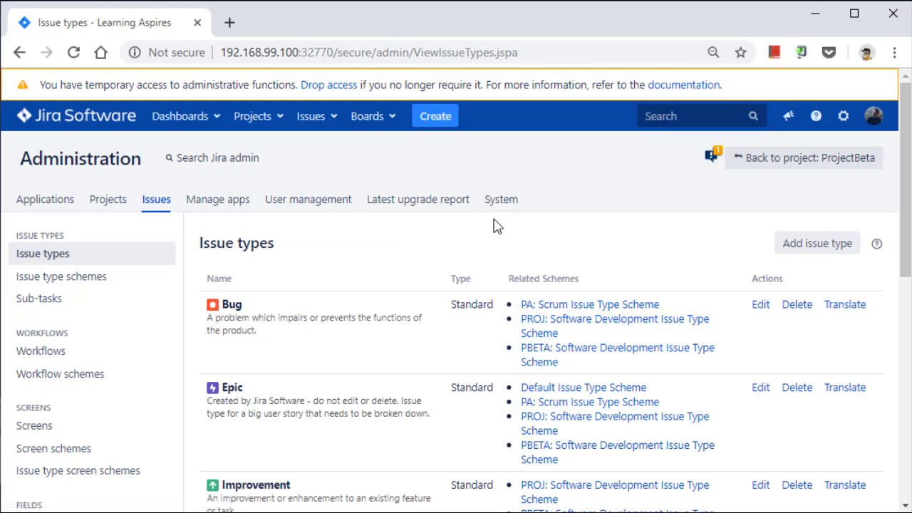
Go back to ProjectBeta's project settings and examine which issue types its scheme makes available
left_click(768, 160)
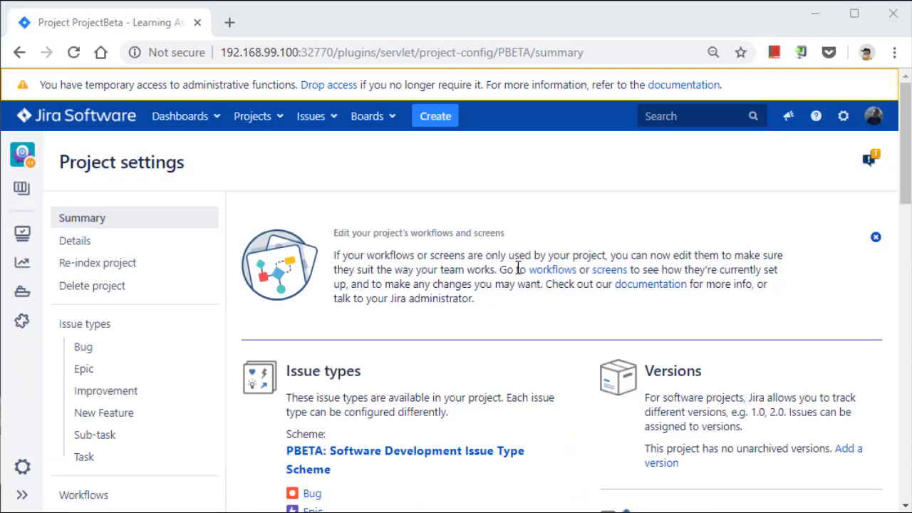
scroll(519, 249, "down", 1)
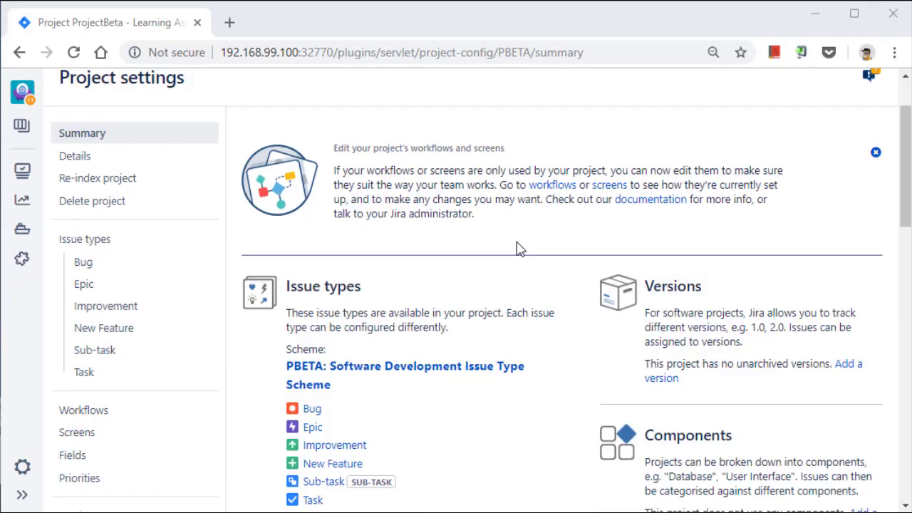
scroll(519, 250, "down", 2)
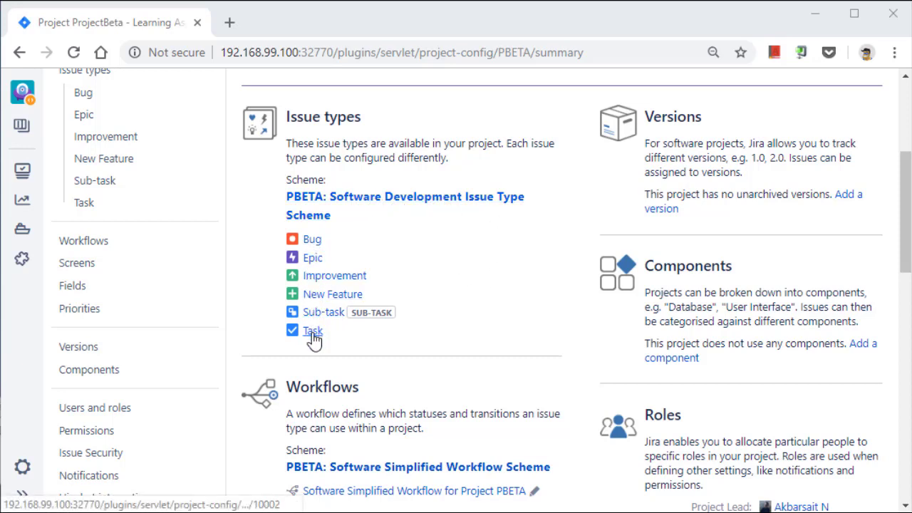
scroll(510, 288, "up", 1)
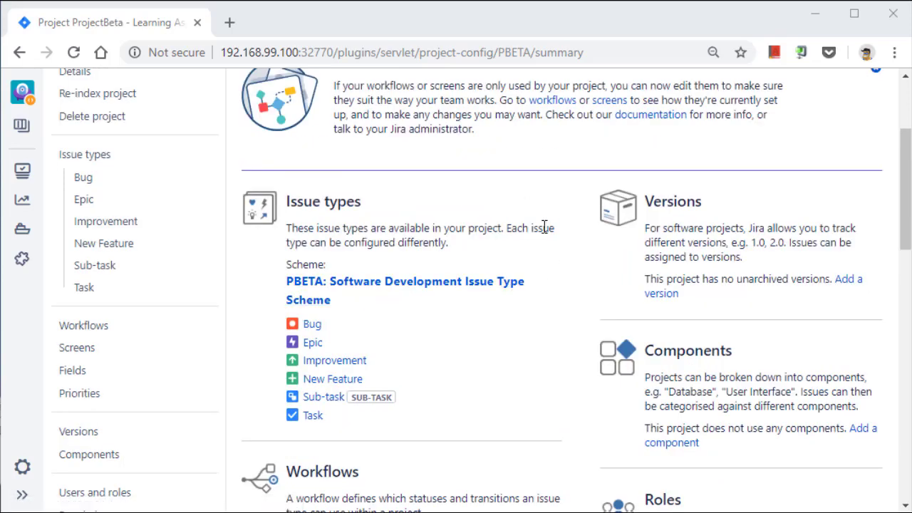
scroll(544, 227, "up", 2)
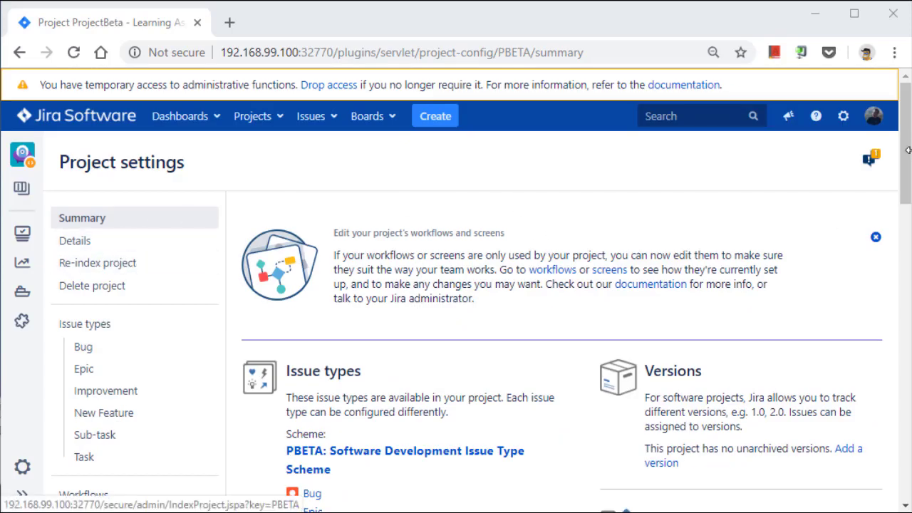
Start a new issue type scheme in the issue administration and name it "PBeta Web Issue Type Schema"
left_click(842, 117)
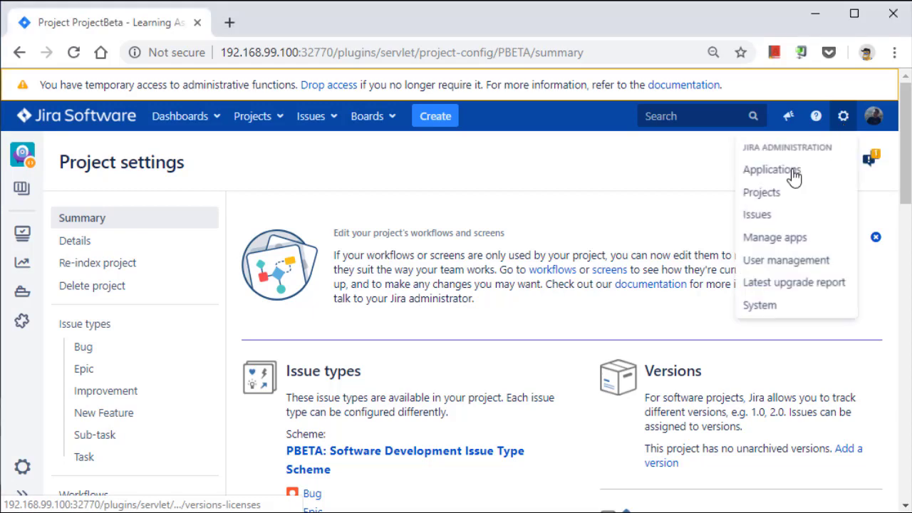
left_click(760, 215)
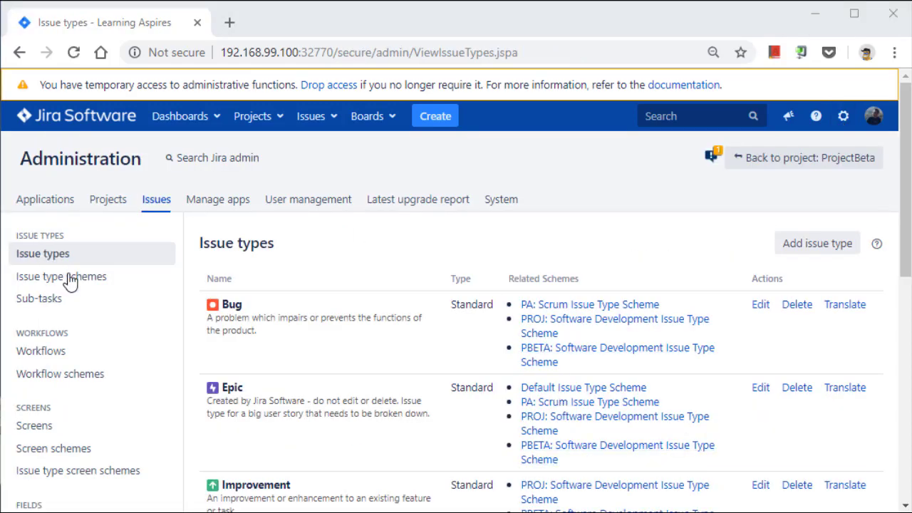
left_click(78, 278)
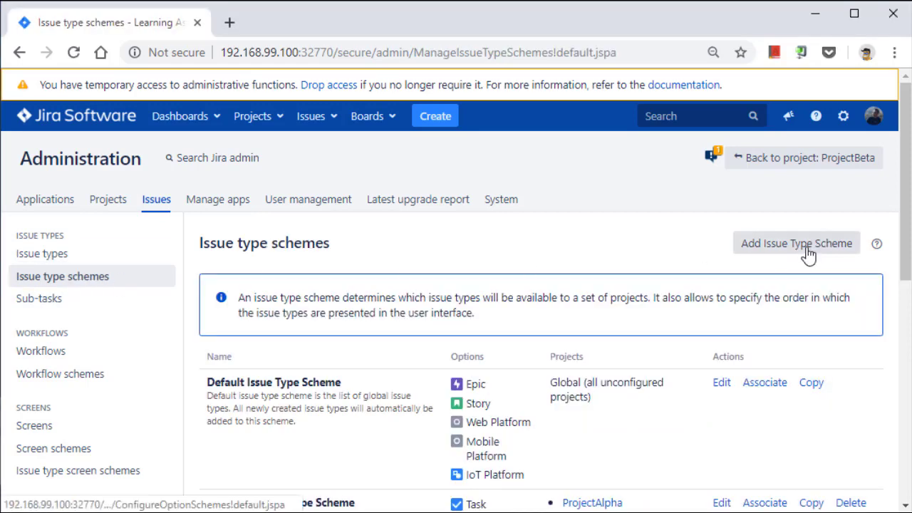
left_click(808, 255)
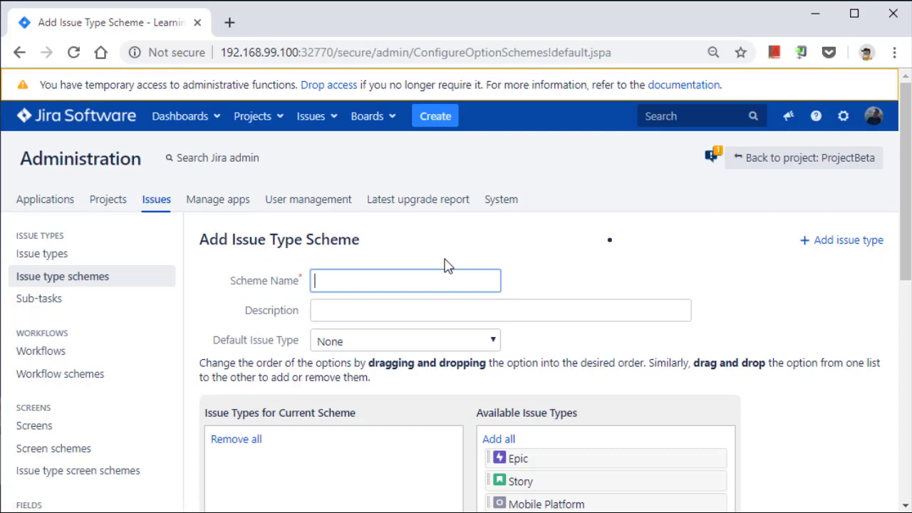
type("PBeta Issue Type Schema")
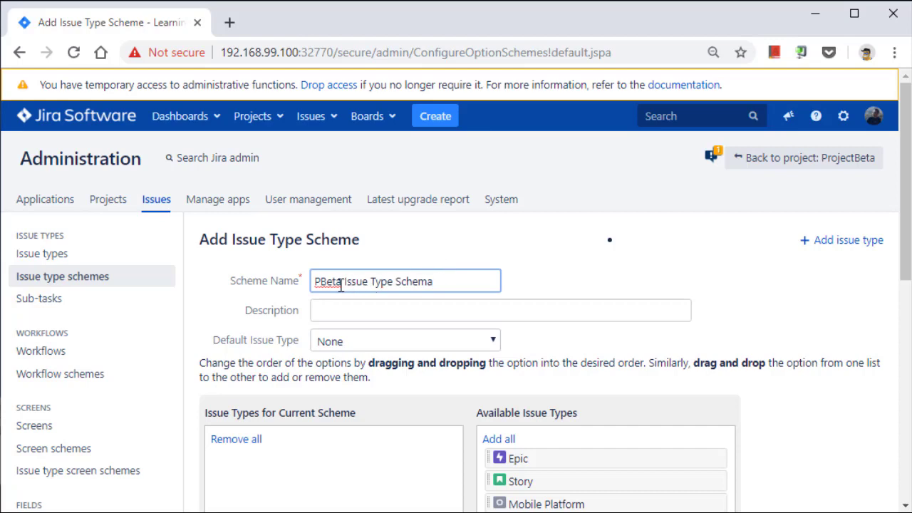
left_click_drag(341, 284, 347, 282)
type("Web")
Add Web Platform, Mobile Platform and IoT Platform to the new scheme's issue types, save it and check it among the issue type schemes
scroll(771, 321, "down", 2)
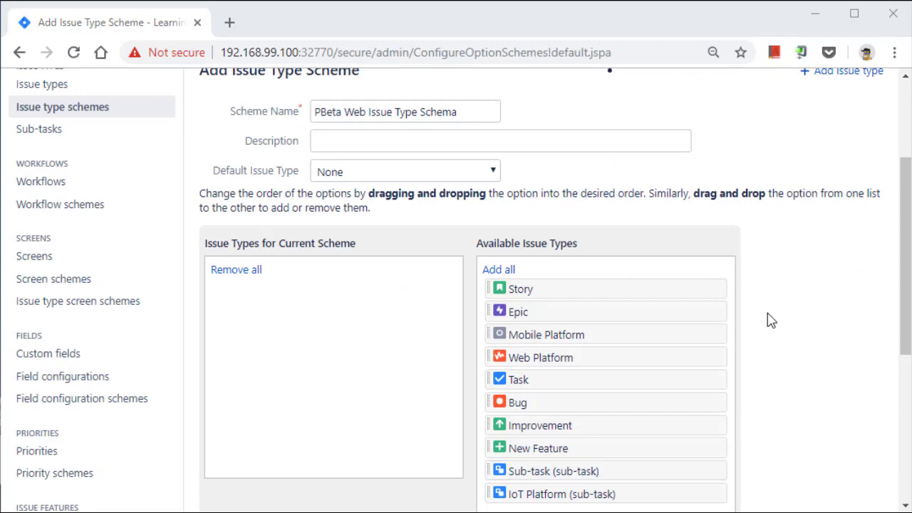
scroll(776, 255, "down", 2)
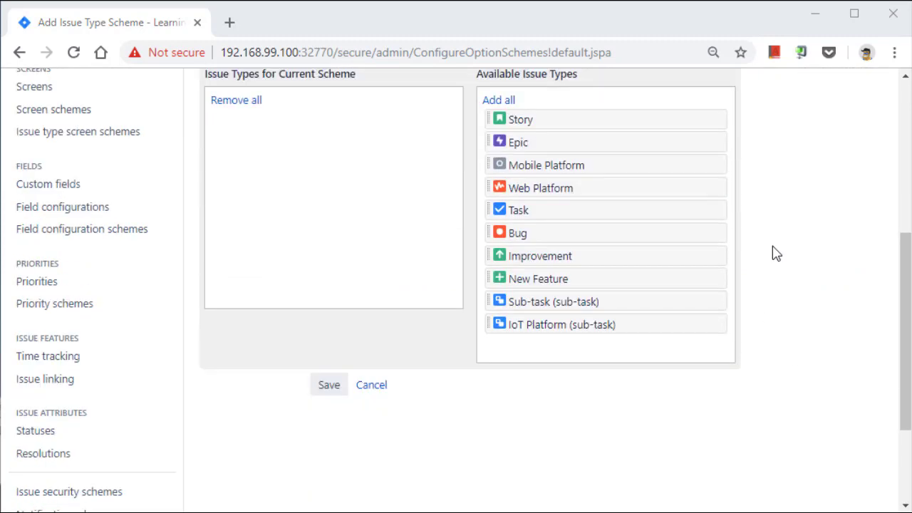
scroll(776, 253, "up", 1)
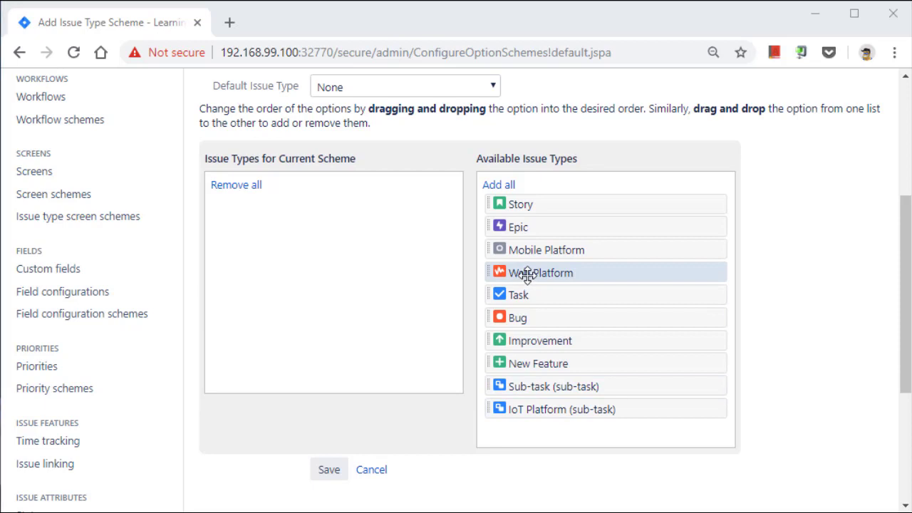
left_click_drag(526, 277, 262, 226)
left_click_drag(509, 244, 271, 228)
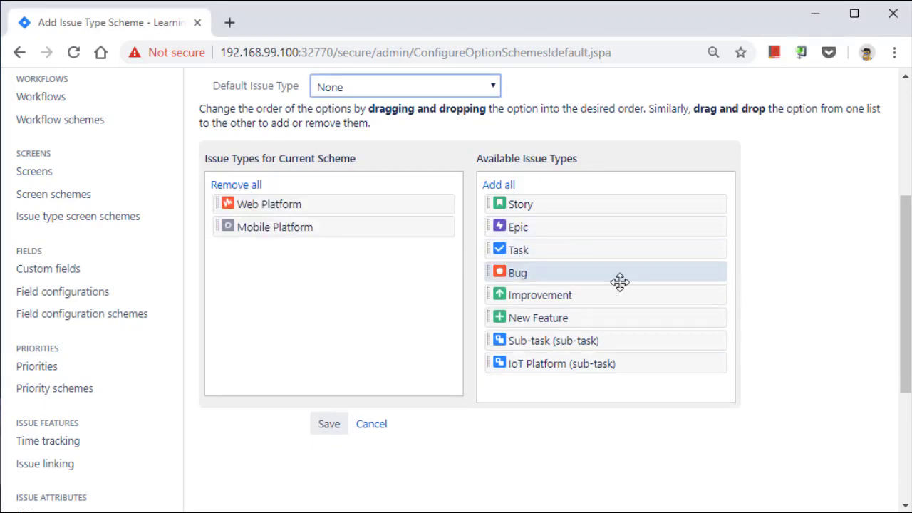
left_click_drag(633, 366, 315, 269)
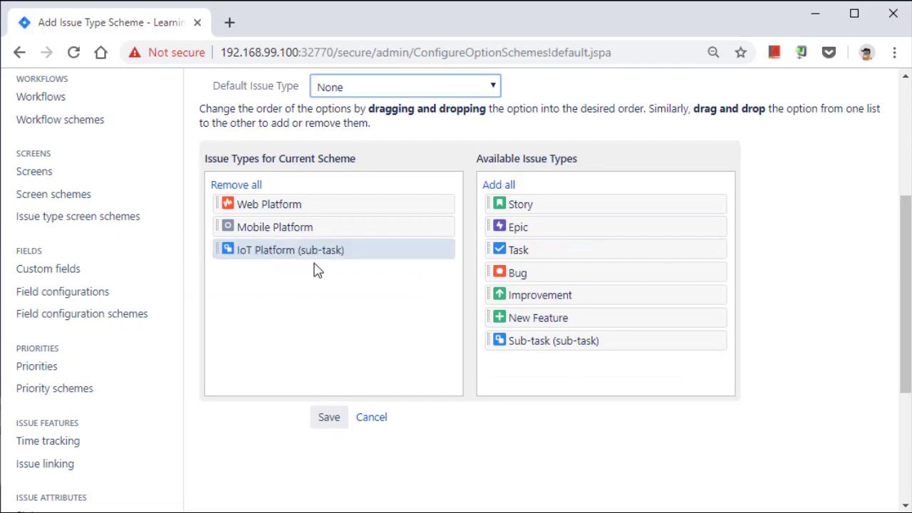
scroll(313, 307, "up", 4)
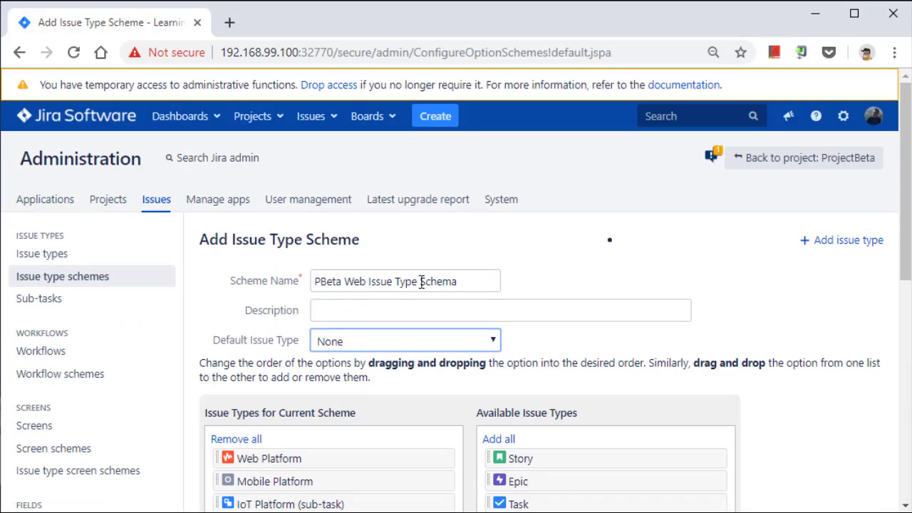
scroll(421, 282, "down", 6)
left_click(329, 249)
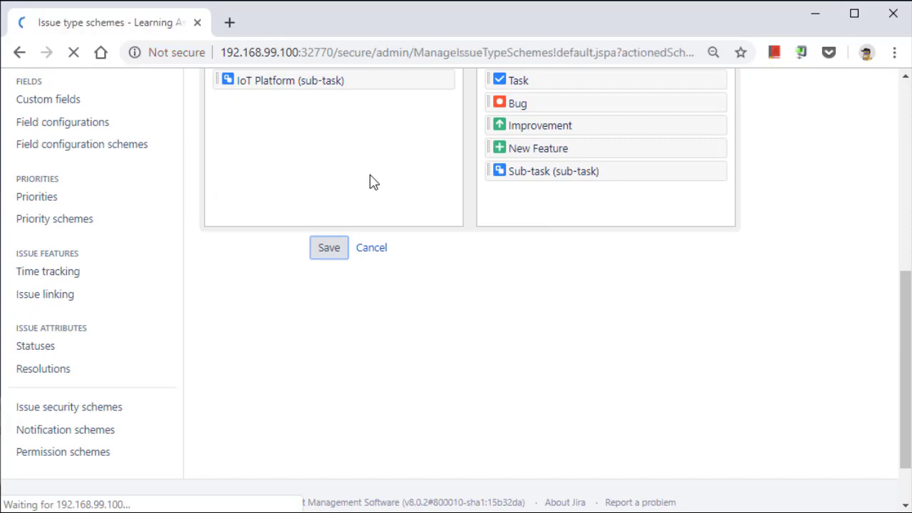
scroll(369, 182, "down", 4)
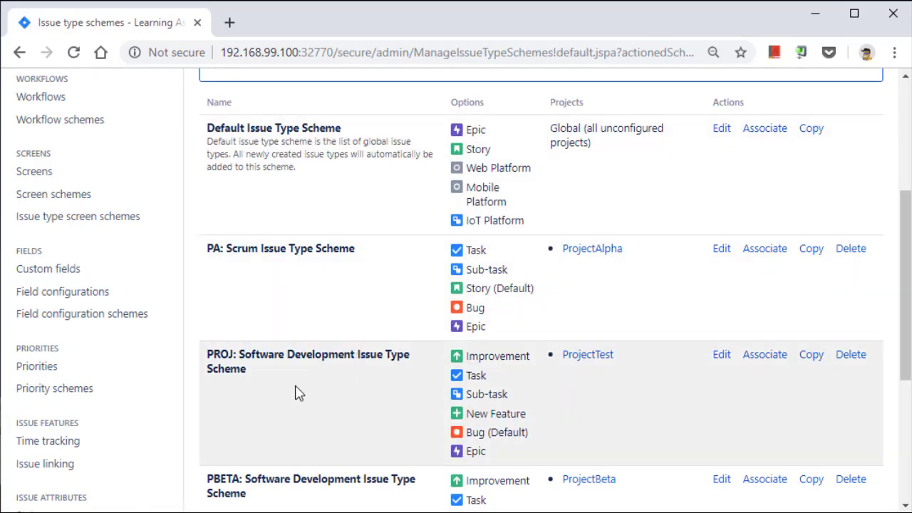
scroll(306, 370, "down", 4)
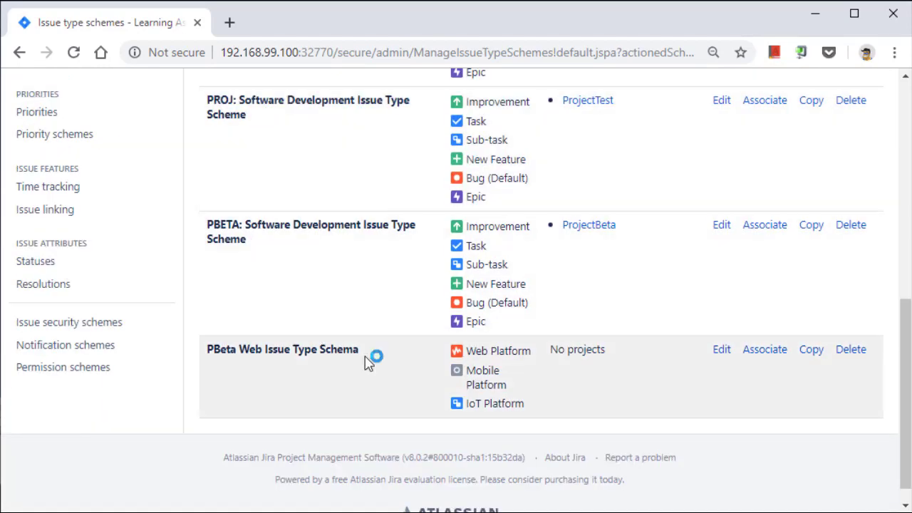
scroll(370, 360, "up", 8)
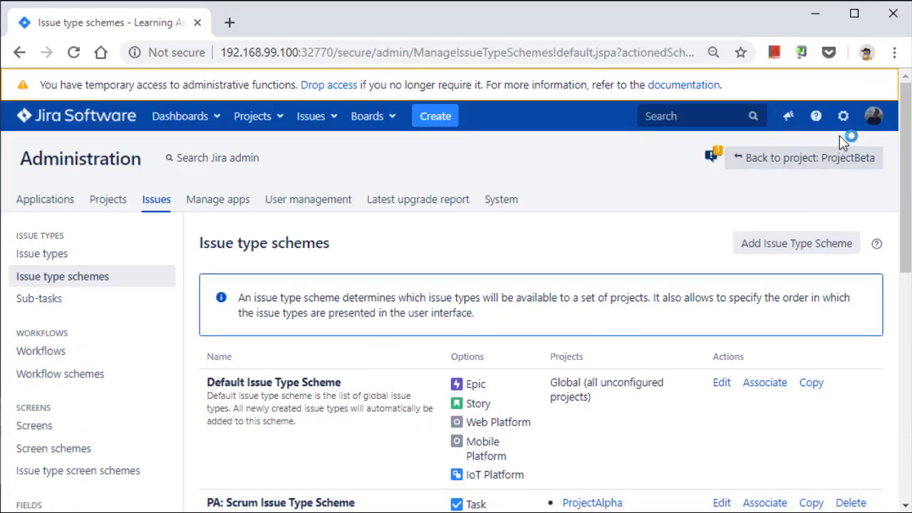
Open ProjectBeta from the project administration and go to the issue types page for its current scheme
left_click(842, 120)
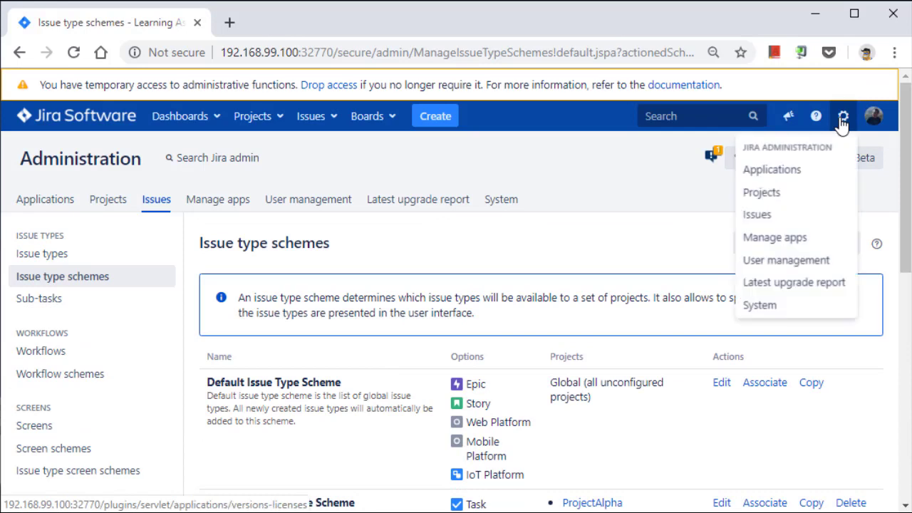
left_click(761, 194)
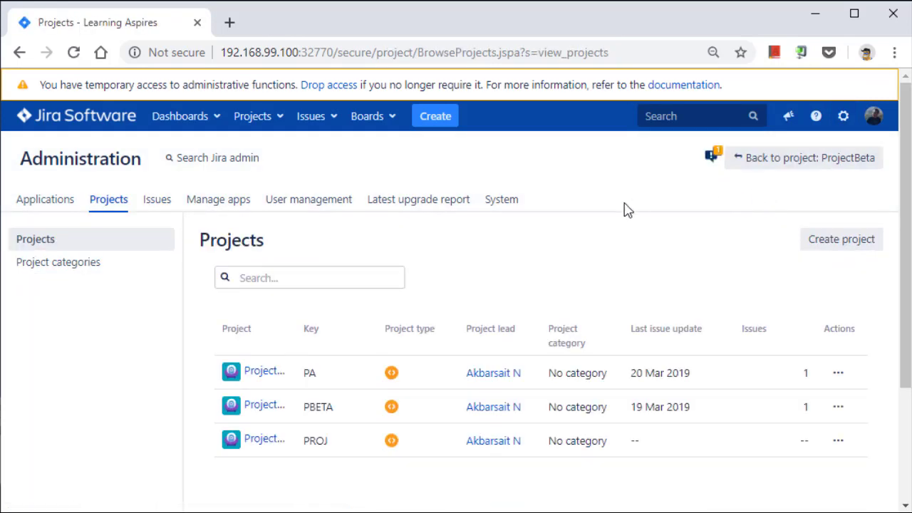
scroll(436, 426, "down", 3)
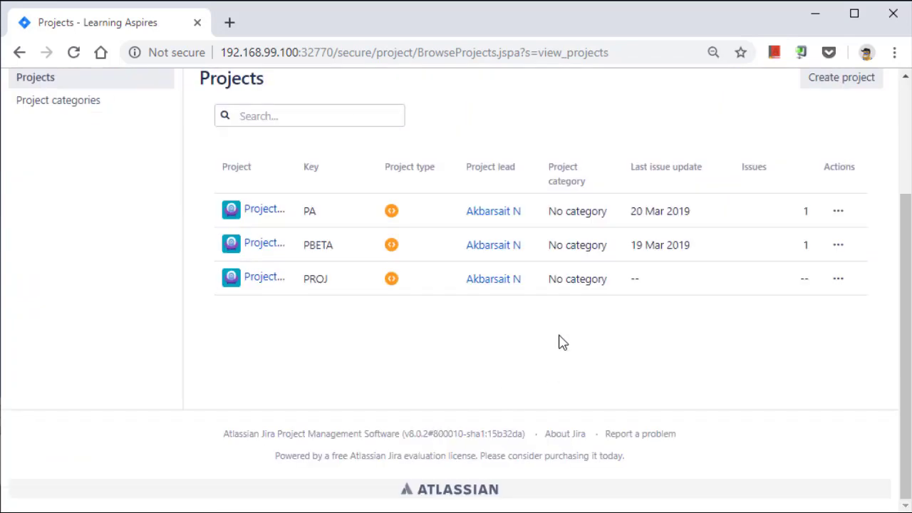
left_click(271, 245)
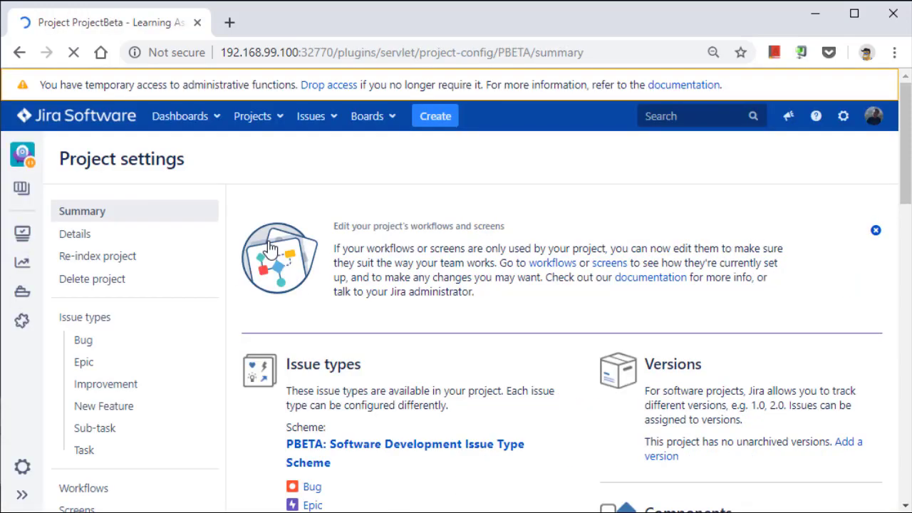
scroll(391, 284, "down", 2)
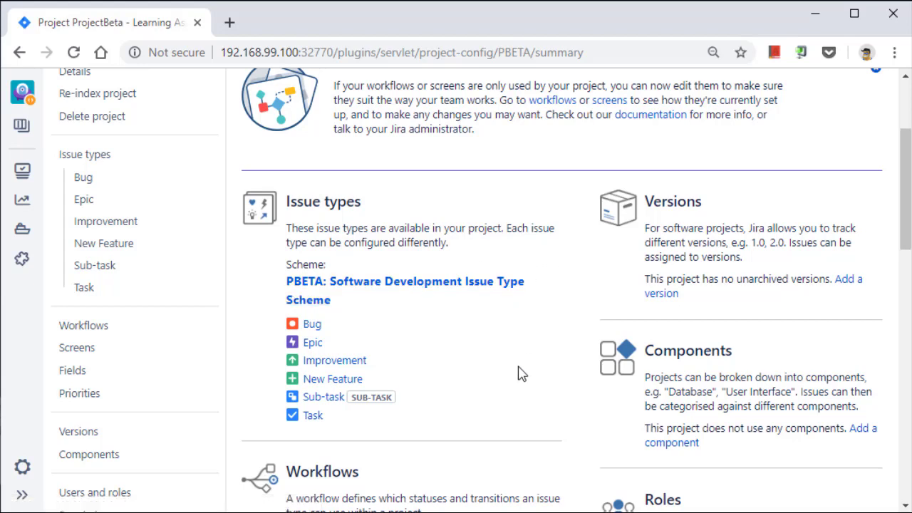
left_click(476, 285)
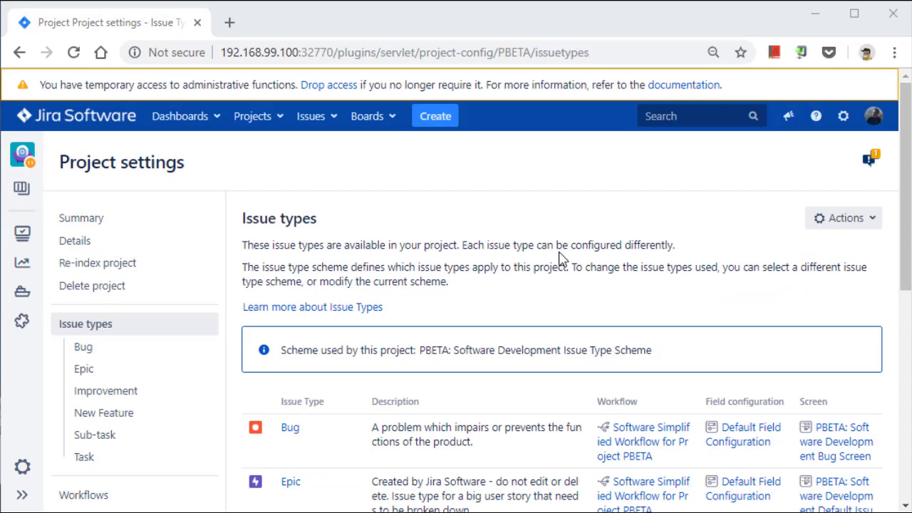
scroll(559, 258, "down", 1)
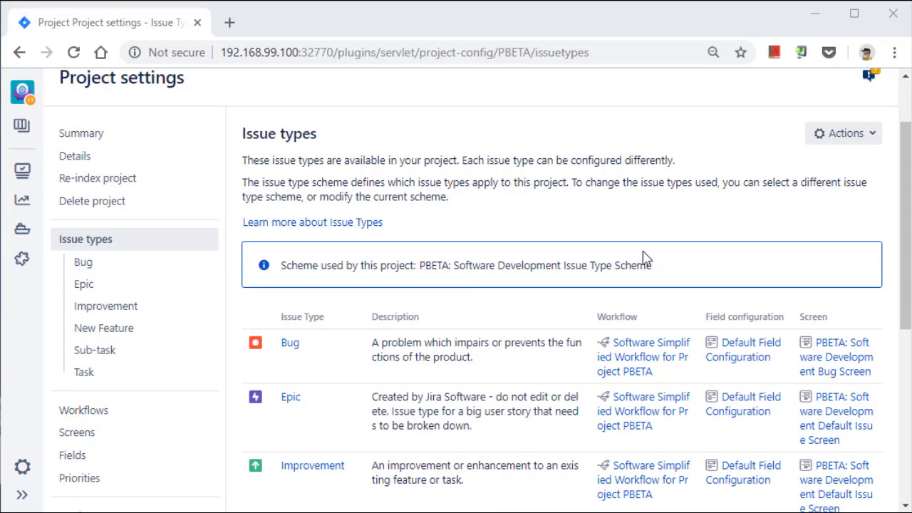
scroll(639, 240, "up", 1)
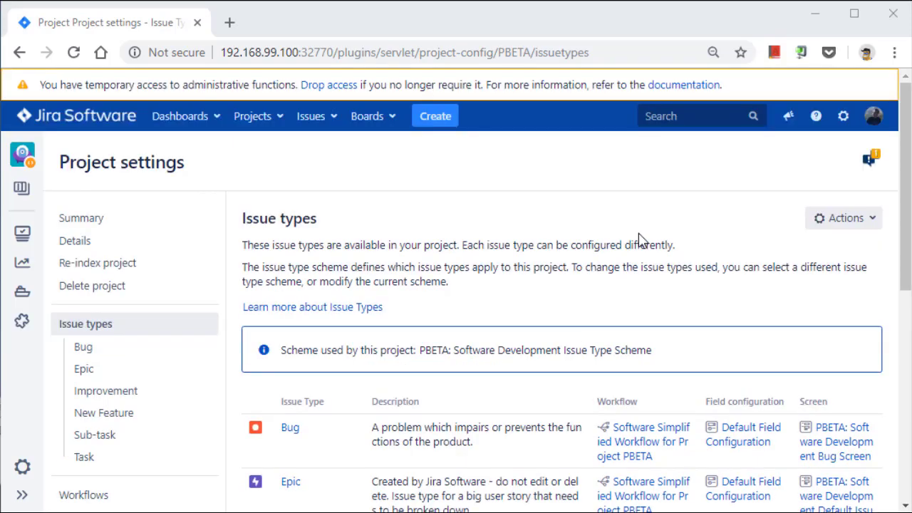
Switch ProjectBeta to a different existing issue type scheme, PBeta Web Issue Type Schema, and submit the choice
left_click(869, 222)
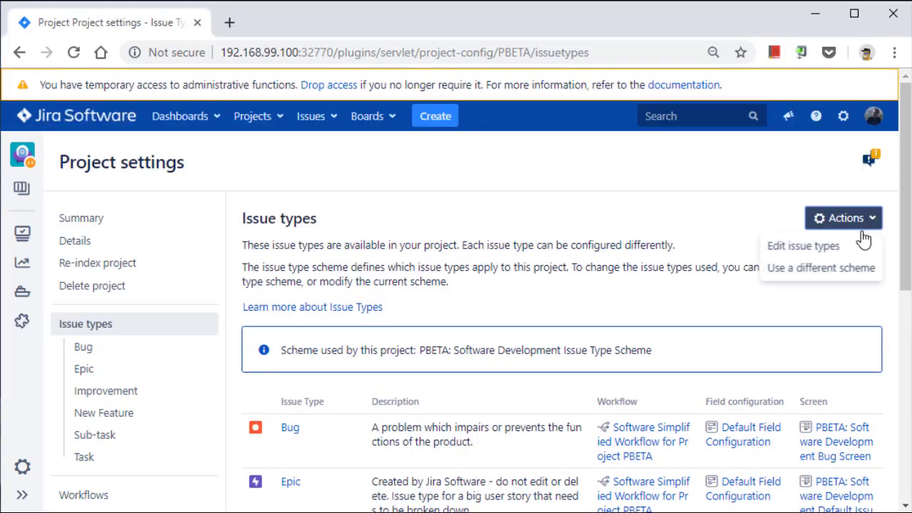
left_click(832, 275)
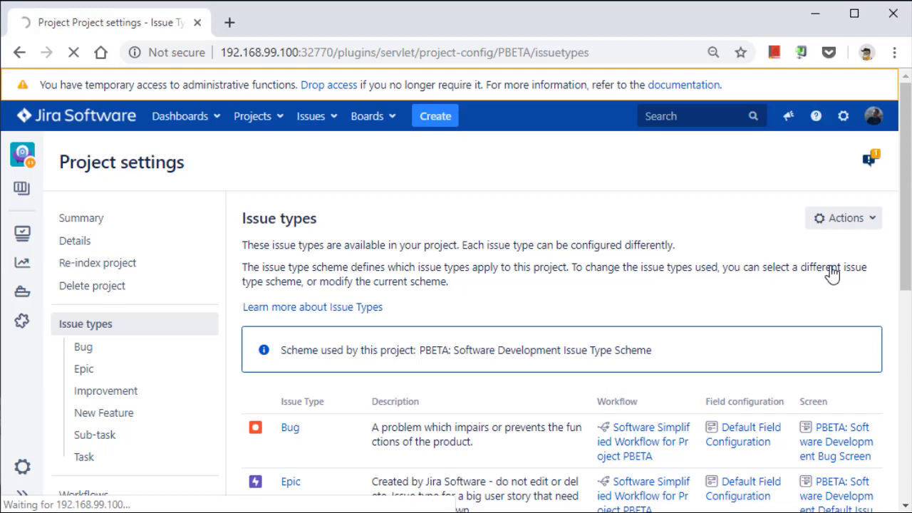
scroll(636, 260, "down", 2)
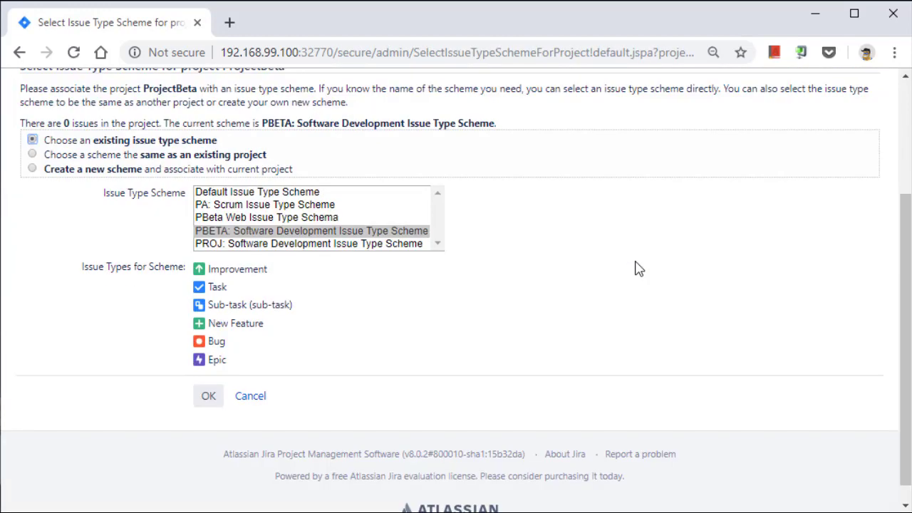
scroll(203, 318, "up", 2)
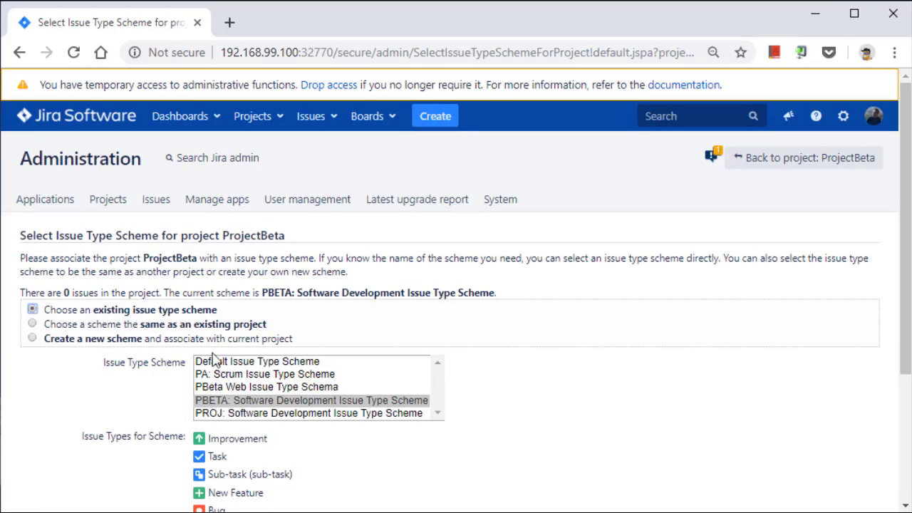
left_click(229, 388)
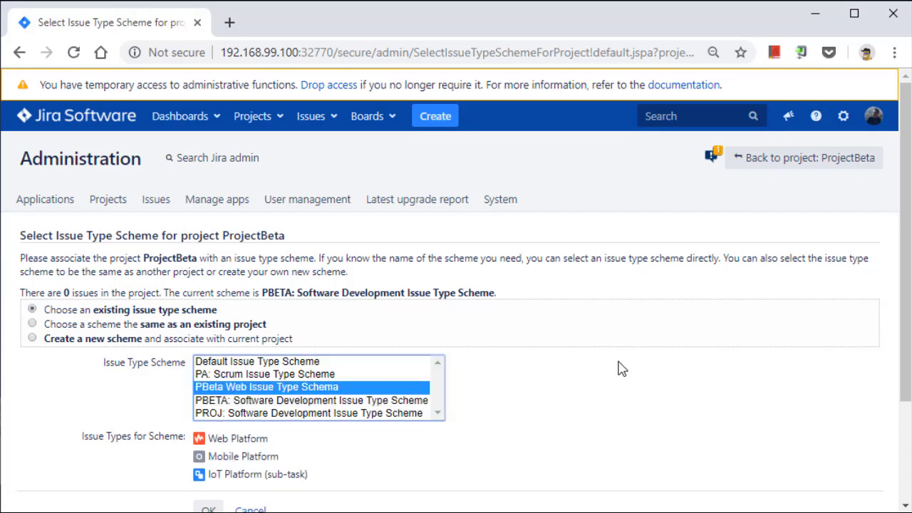
scroll(616, 367, "down", 1)
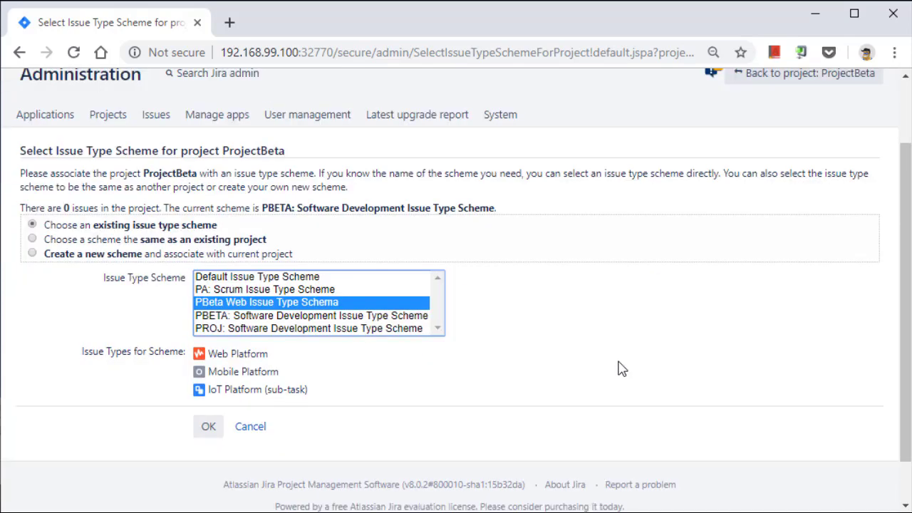
left_click(252, 318)
left_click(255, 304)
left_click(208, 430)
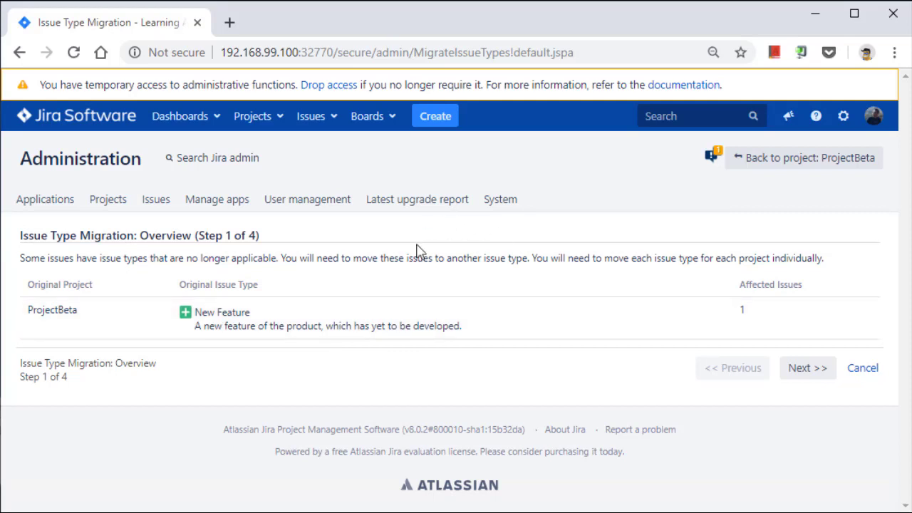
Migrate ProjectBeta's New Feature issues to the Mobile Platform issue type, retaining the field values, and finish the migration
left_click(817, 374)
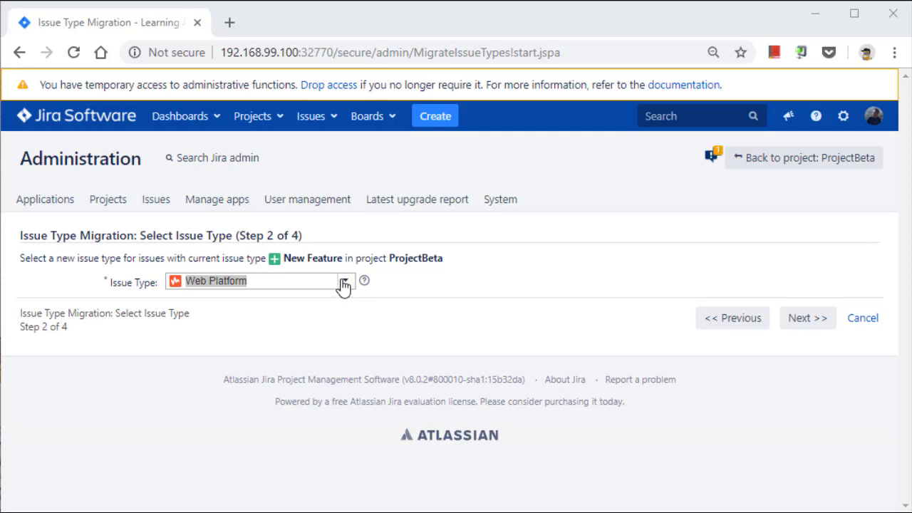
left_click(342, 284)
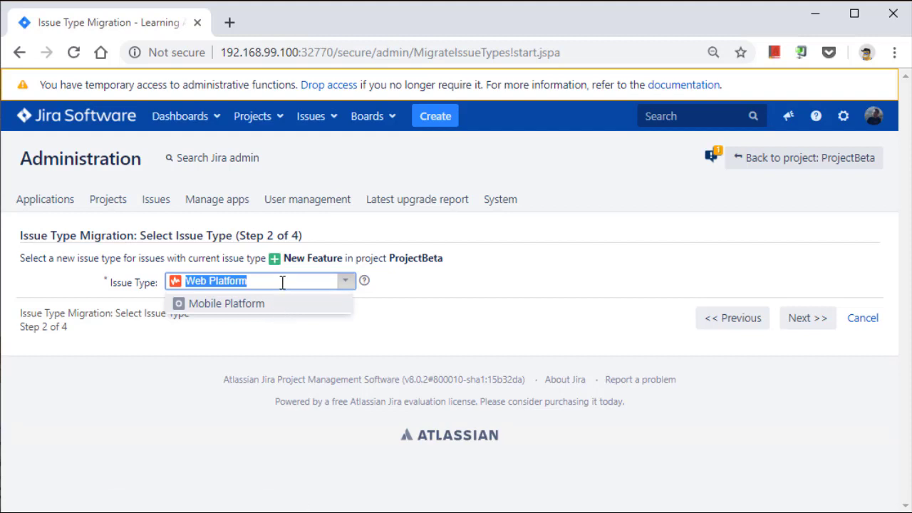
left_click(241, 305)
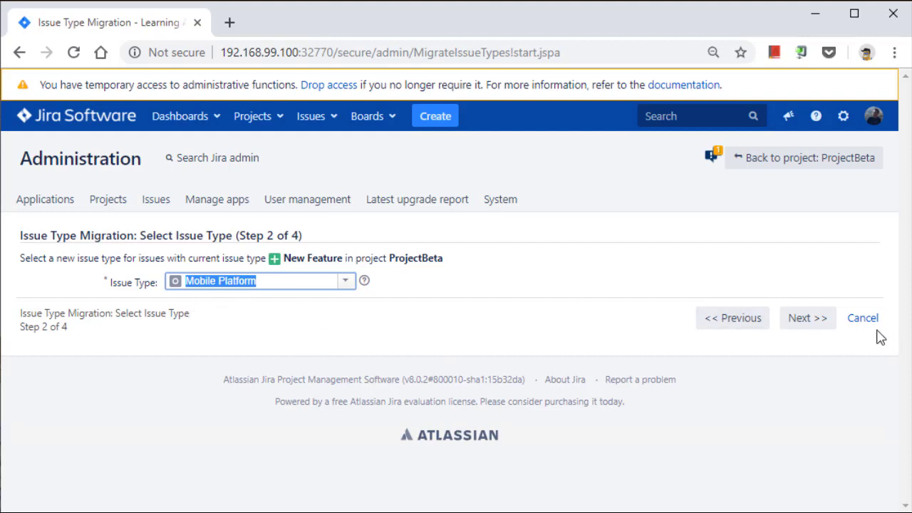
left_click(809, 325)
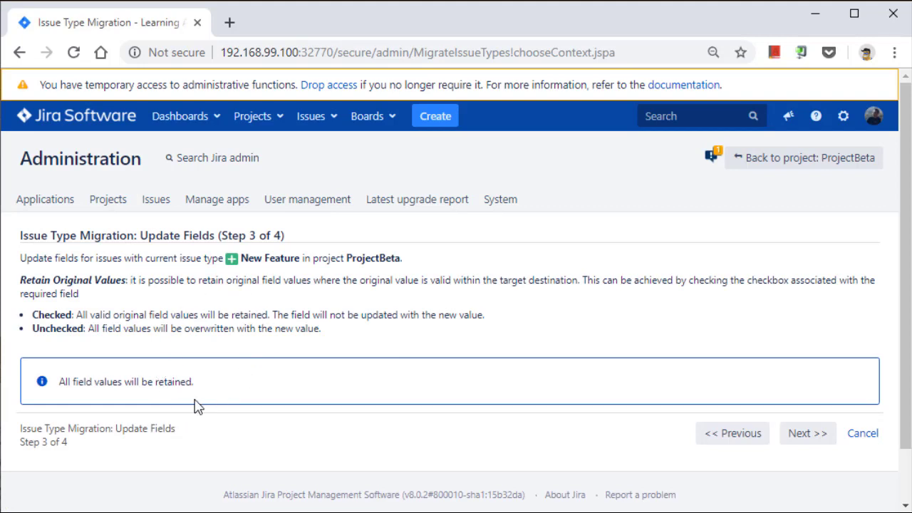
left_click(819, 436)
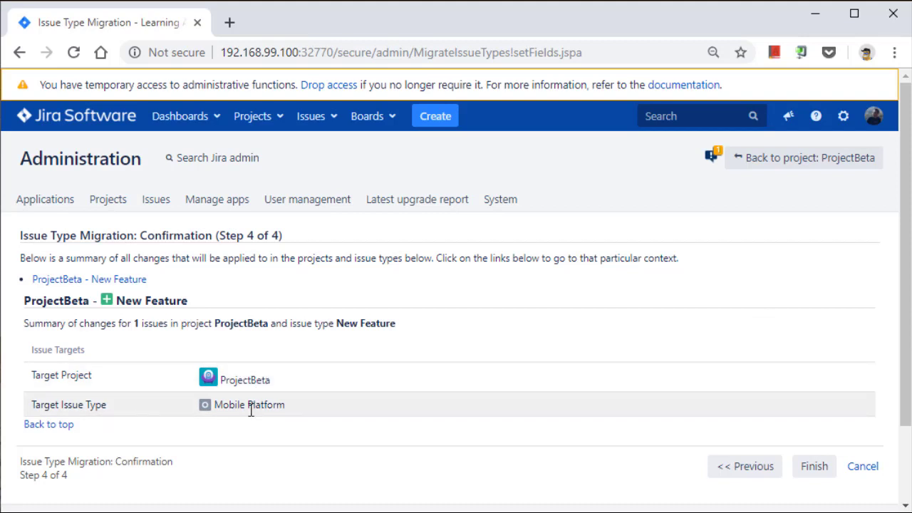
left_click(815, 470)
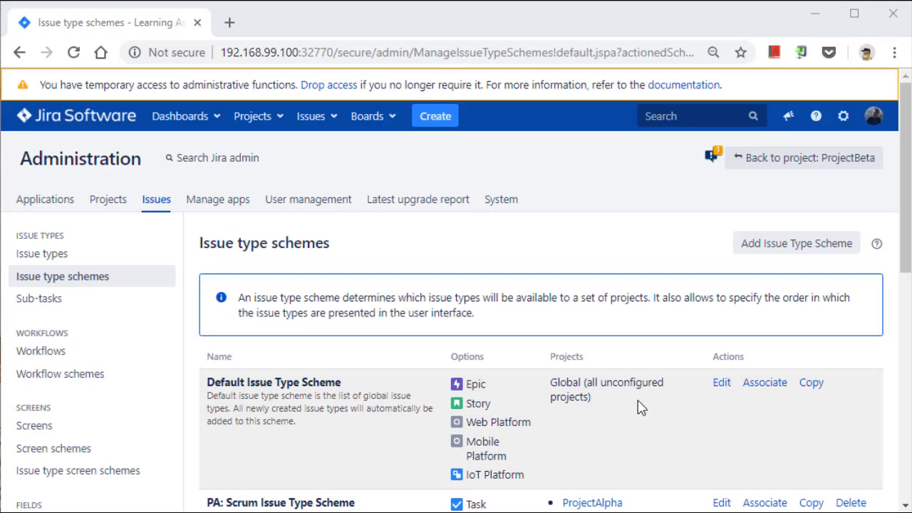
Check which issue type scheme ProjectBeta uses, in the issue type schemes list and in the project's settings summary
scroll(641, 407, "down", 3)
scroll(640, 407, "down", 3)
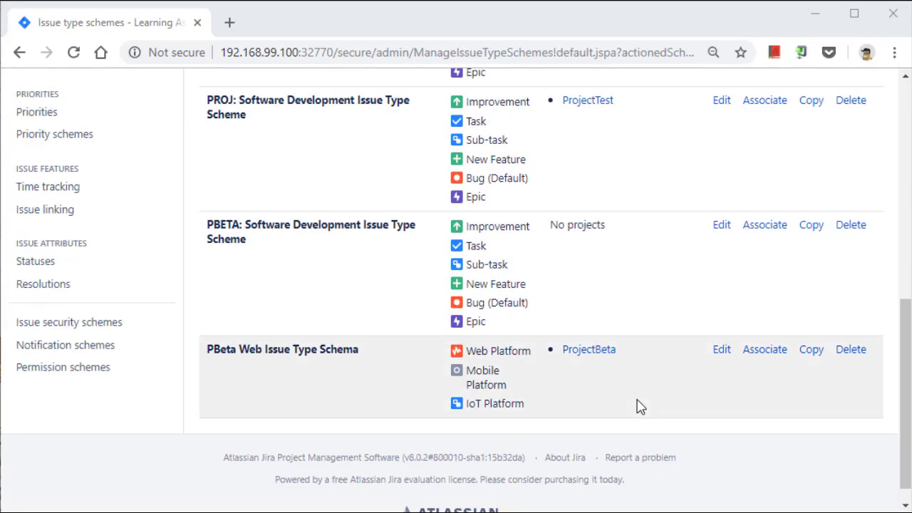
scroll(637, 405, "up", 6)
left_click(847, 122)
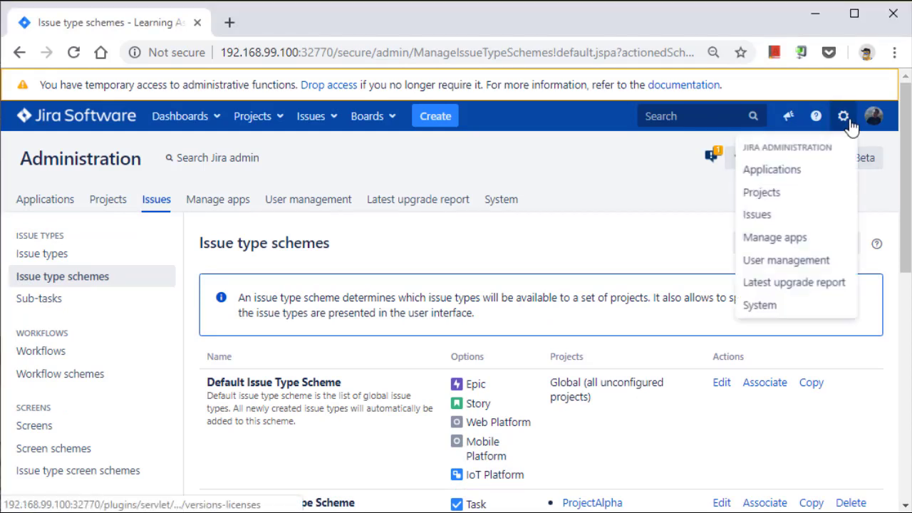
left_click(765, 194)
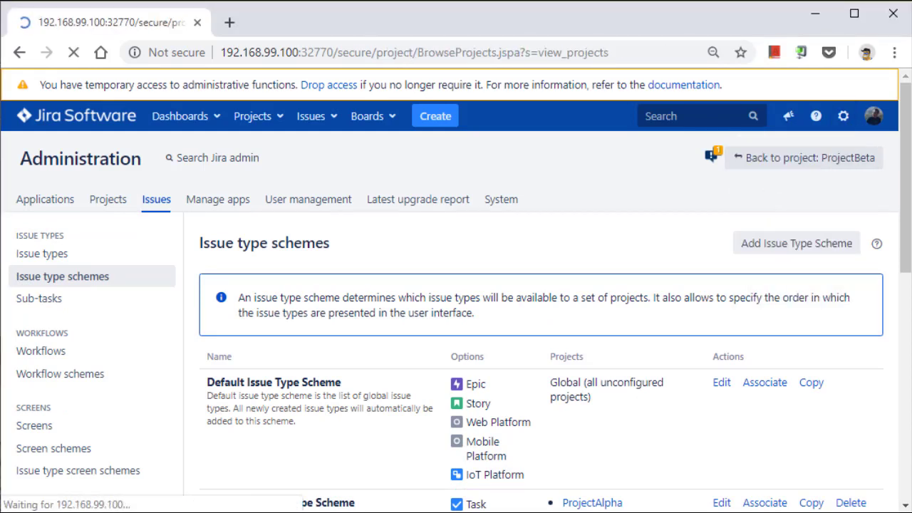
left_click(263, 404)
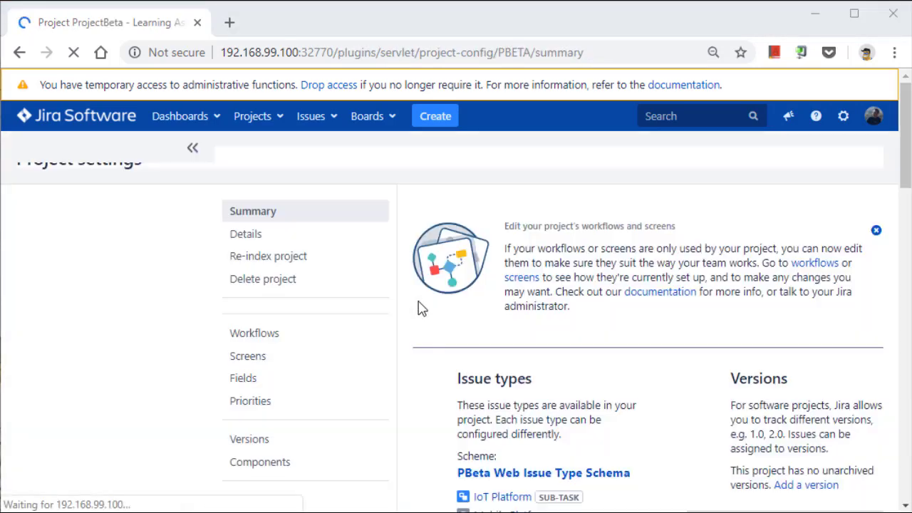
scroll(476, 324, "down", 2)
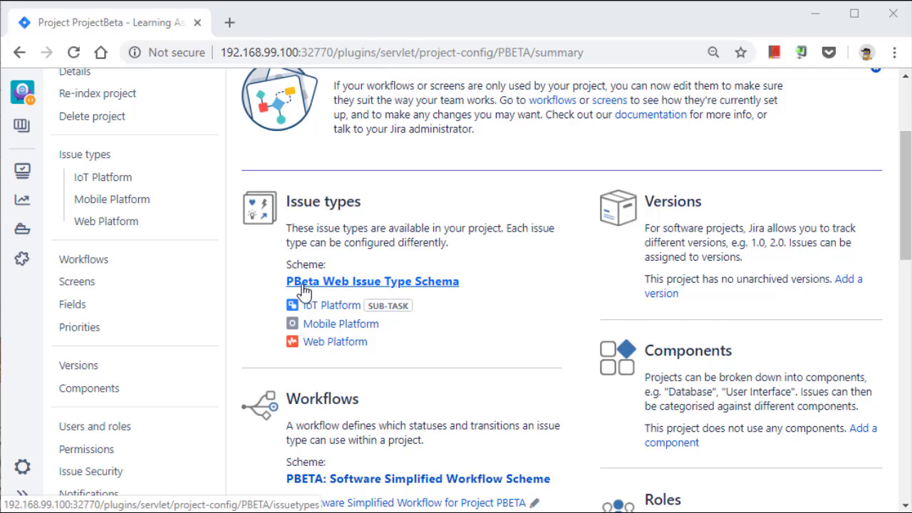
scroll(484, 308, "up", 2)
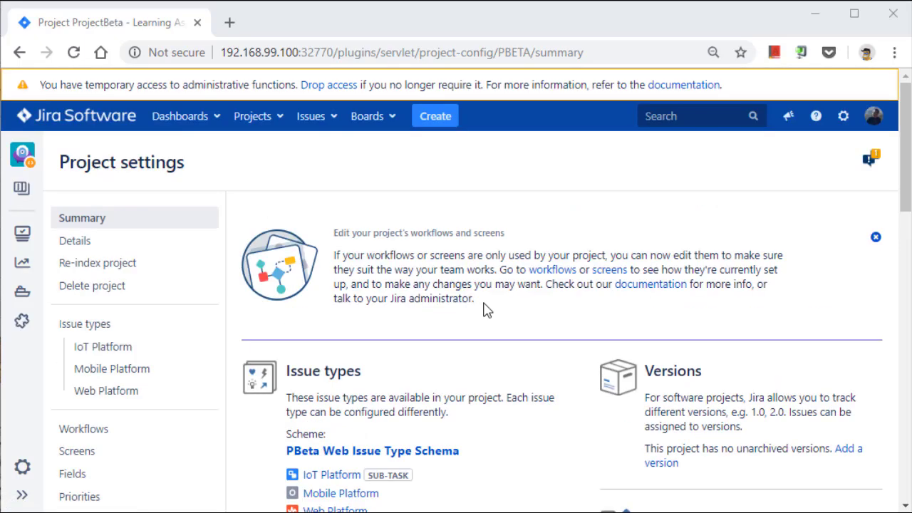
Open ProjectBeta's project page in a new browser tab and switch to it
right_click(34, 159)
left_click(57, 163)
left_click(289, 27)
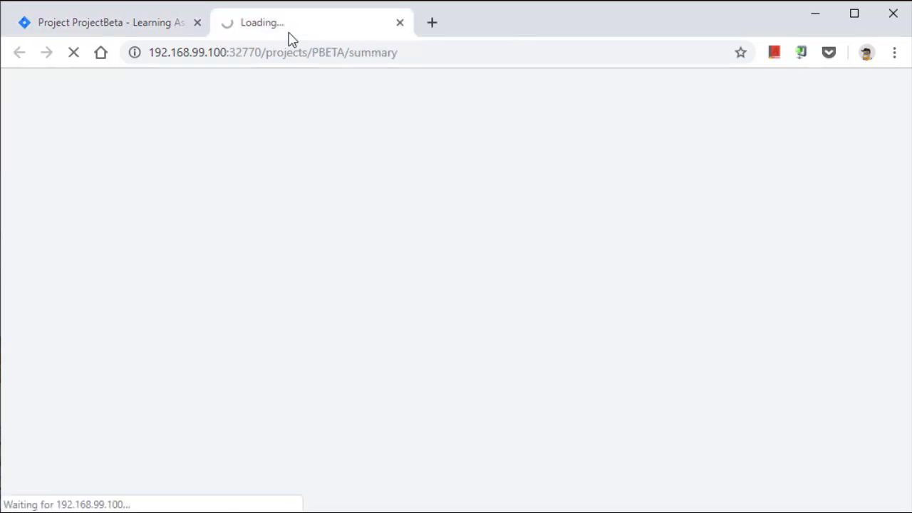
left_click(121, 27)
left_click(306, 31)
left_click(127, 33)
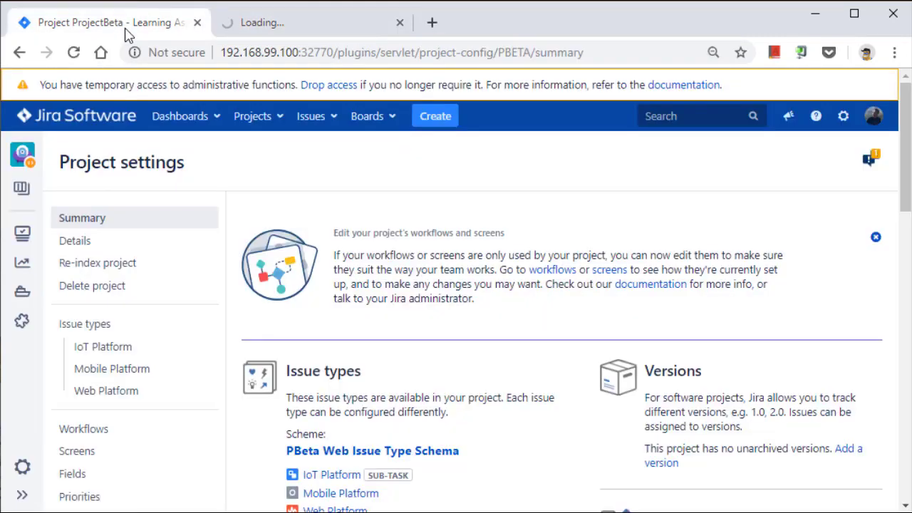
left_click(306, 22)
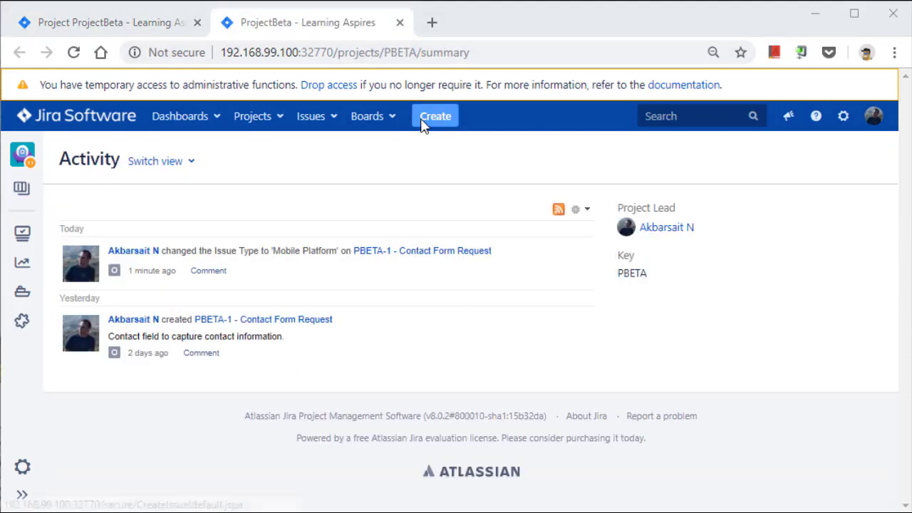
Start a new ProjectBeta issue to check the selectable issue types, choose Mobile Platform, and discard the form
left_click(426, 121)
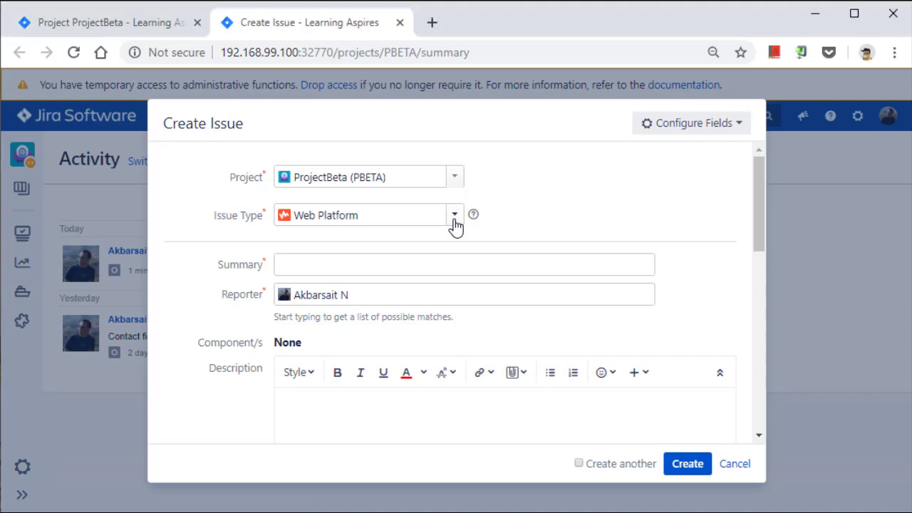
left_click(455, 215)
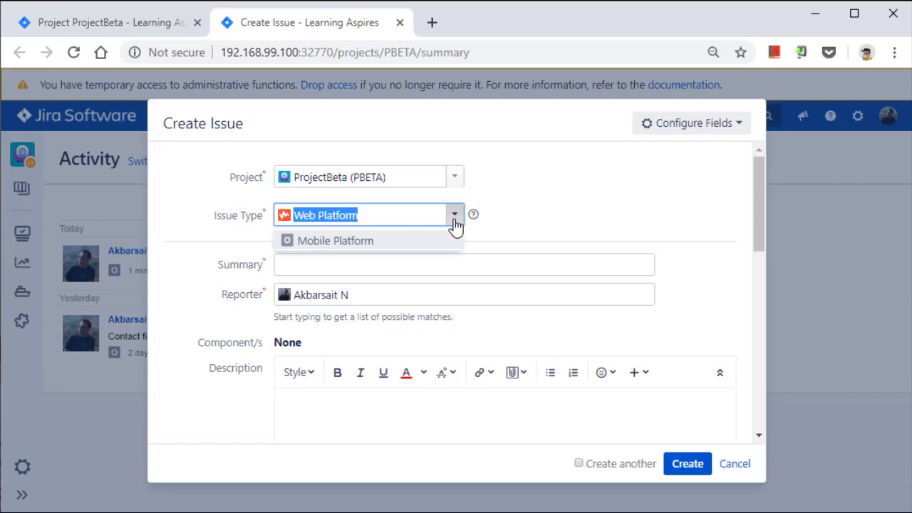
left_click(364, 243)
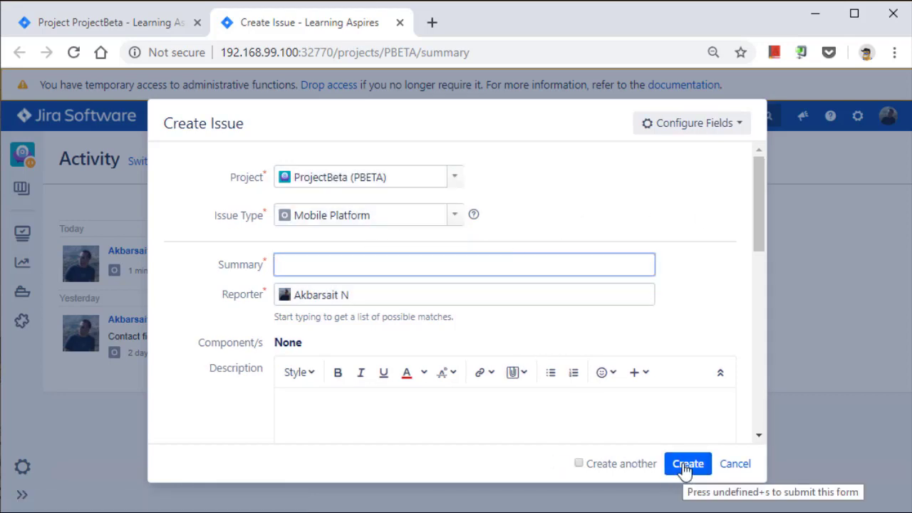
left_click(732, 466)
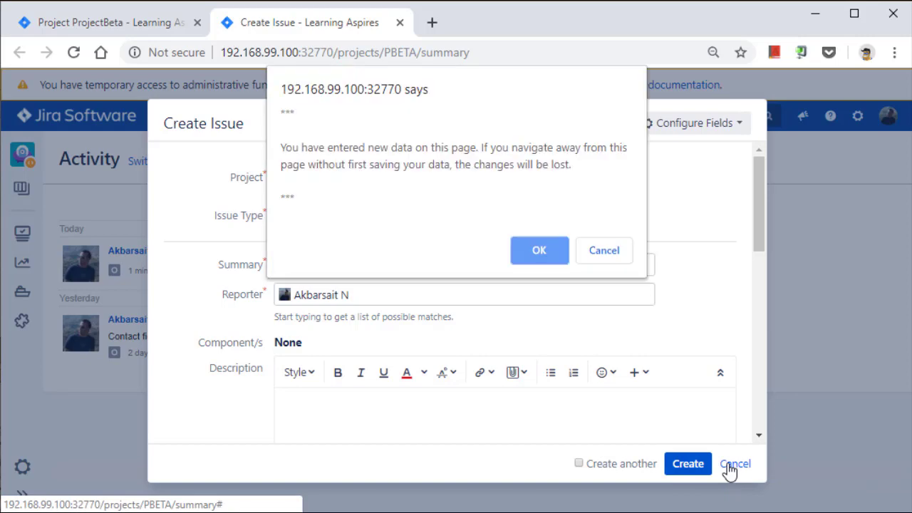
left_click(539, 250)
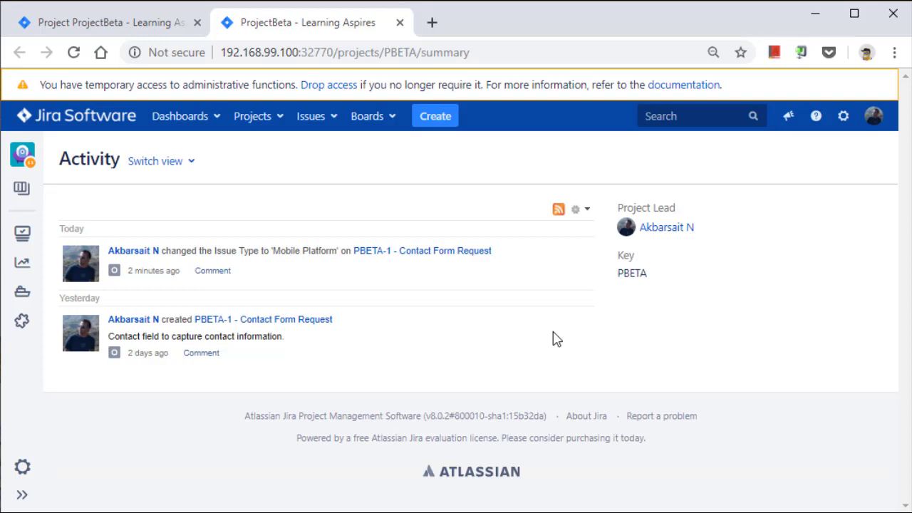
Open ProjectBeta from the project administration and open its PBeta Web Issue Type Schema for editing
left_click(843, 116)
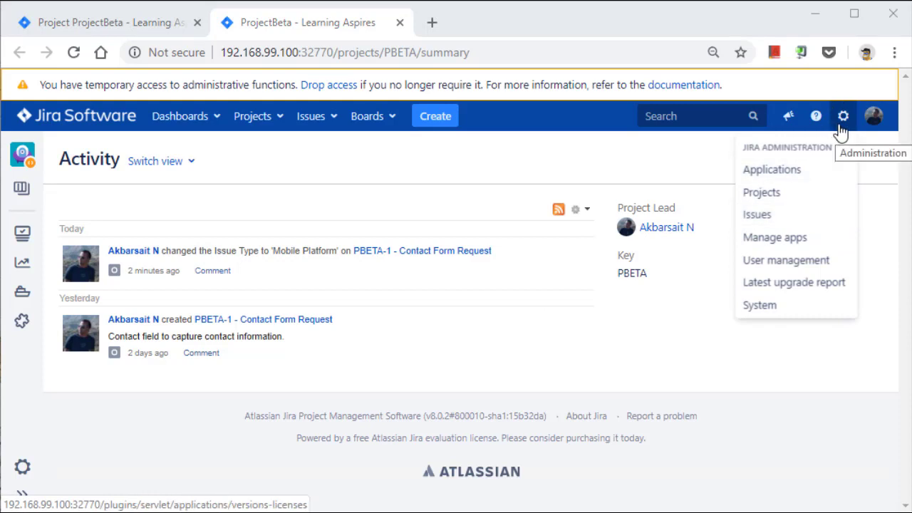
left_click(784, 204)
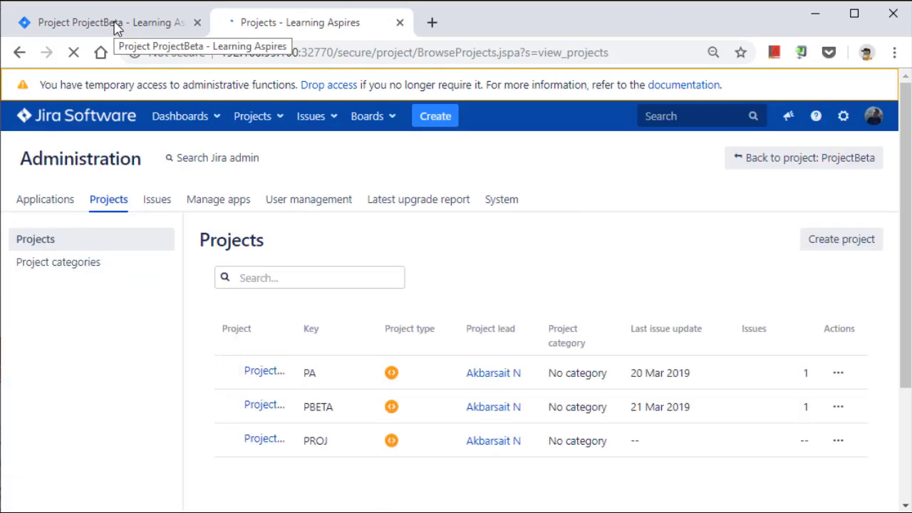
left_click(260, 407)
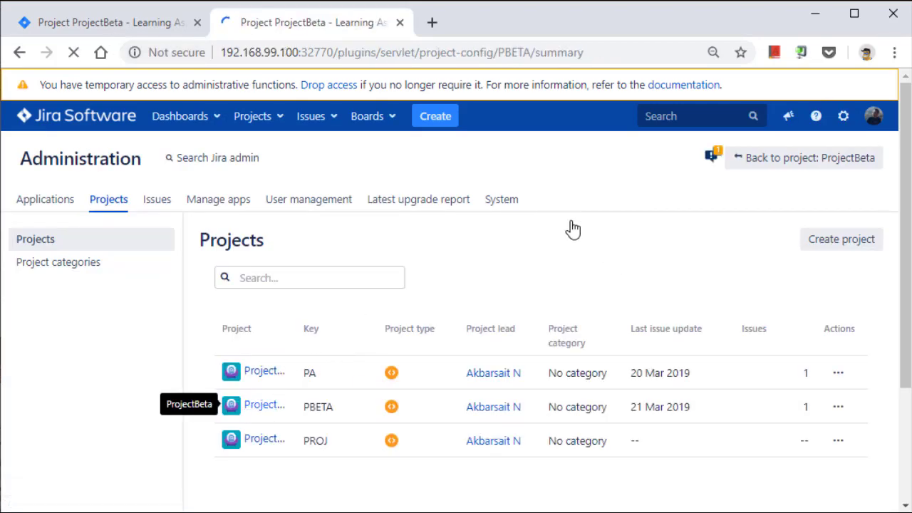
scroll(562, 341, "down", 1)
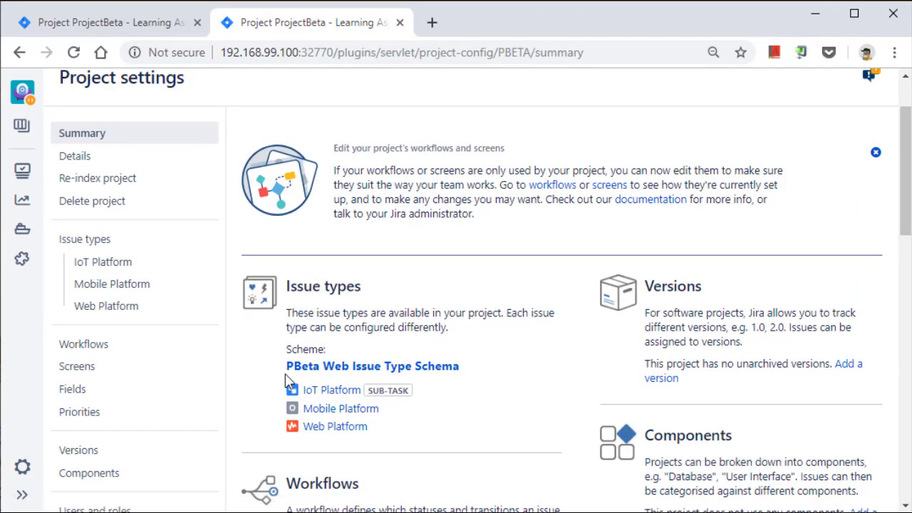
left_click(389, 368)
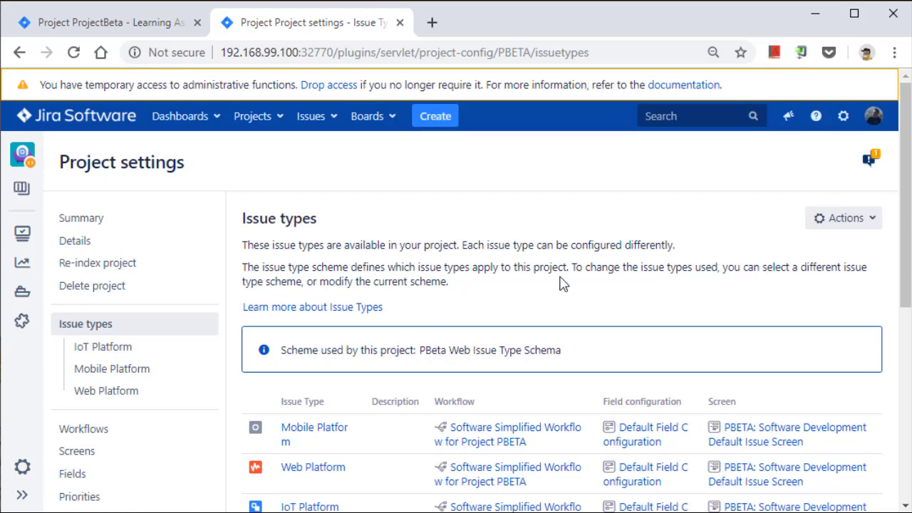
left_click(865, 227)
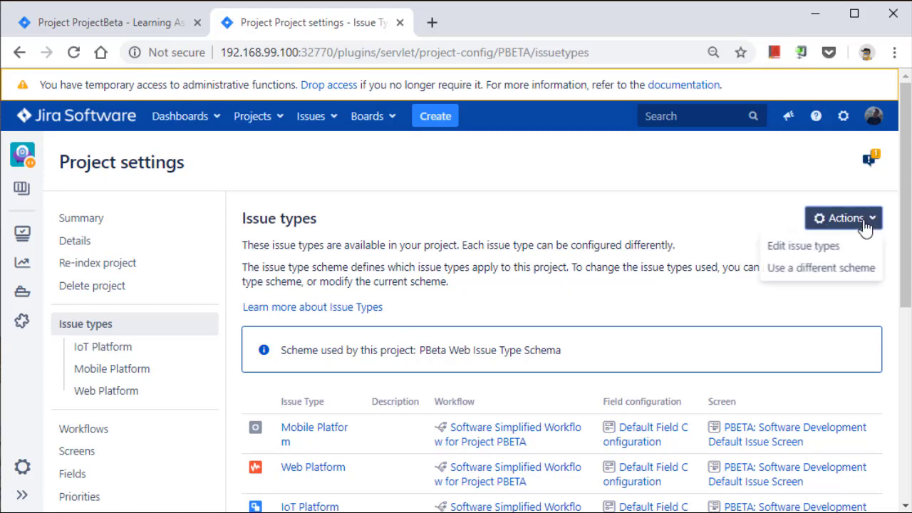
left_click(823, 247)
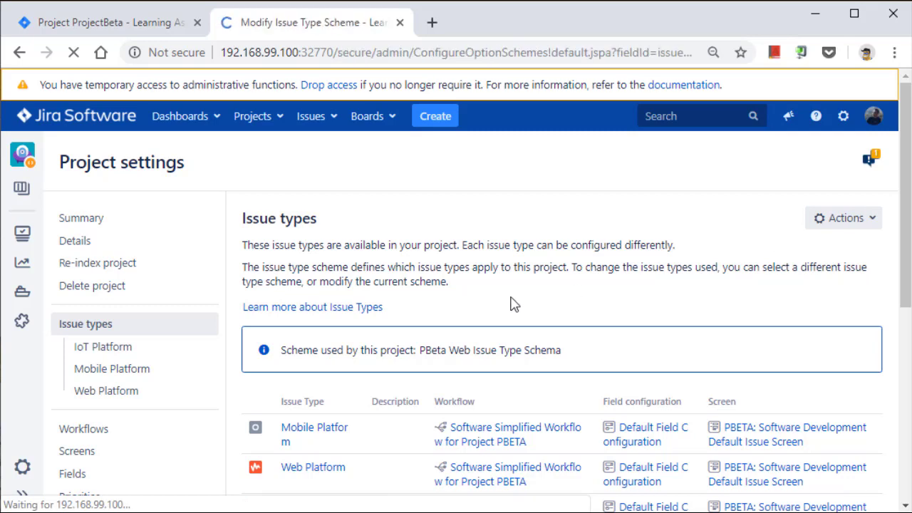
Add Epic to the scheme as its first issue type, above Web Platform, save, and check ProjectBeta's issue types
scroll(507, 304, "down", 3)
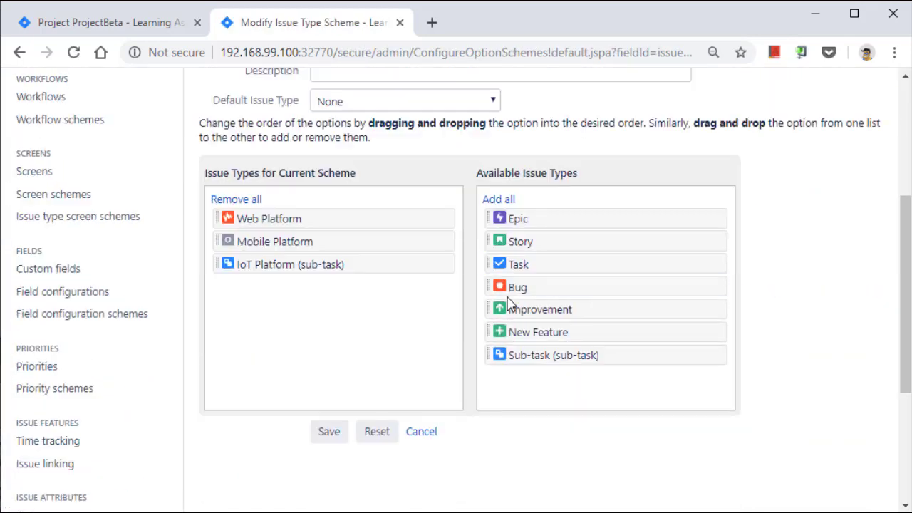
scroll(377, 379, "up", 2)
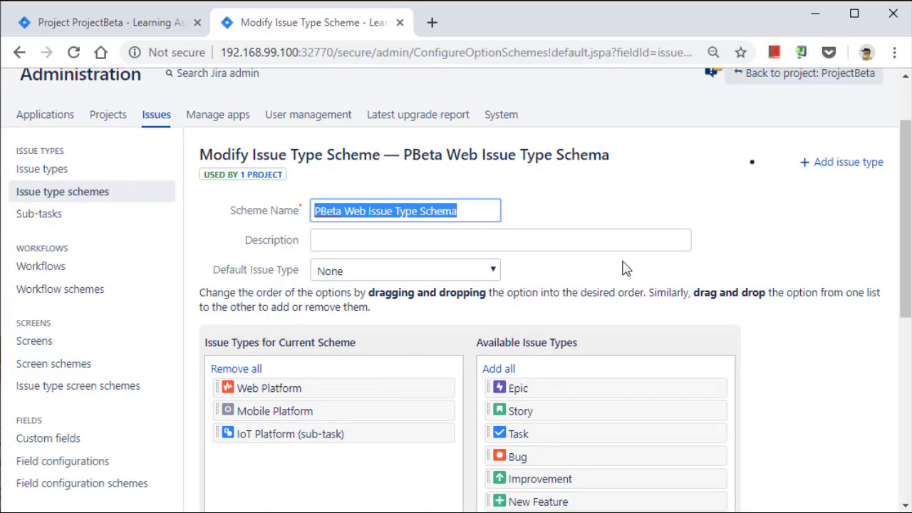
scroll(619, 281, "down", 2)
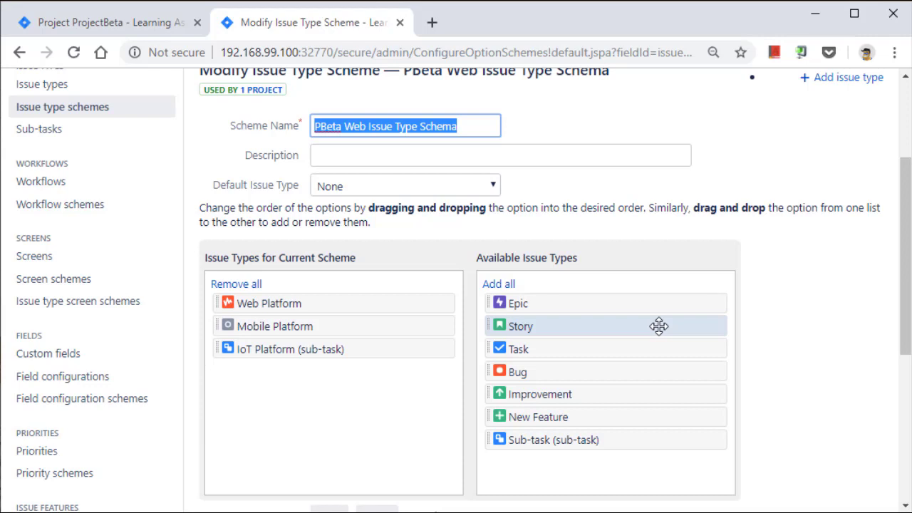
left_click_drag(625, 303, 359, 325)
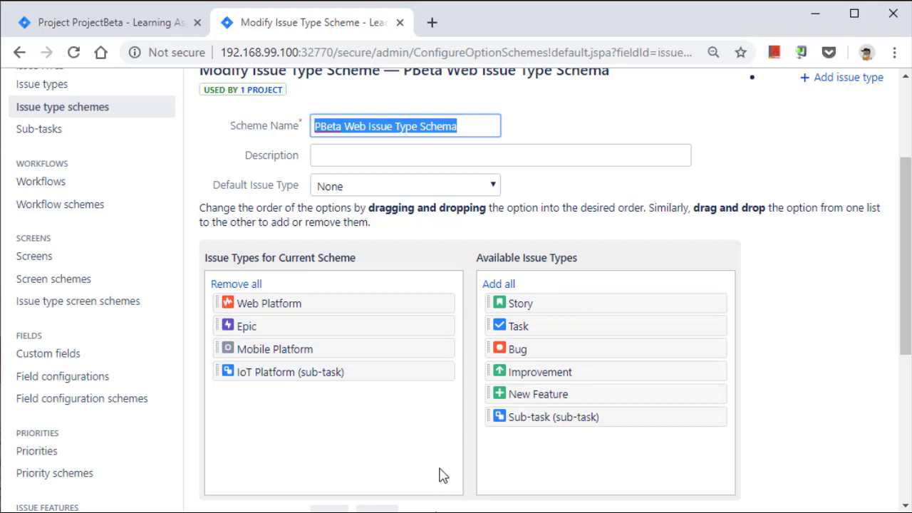
left_click_drag(291, 326, 289, 300)
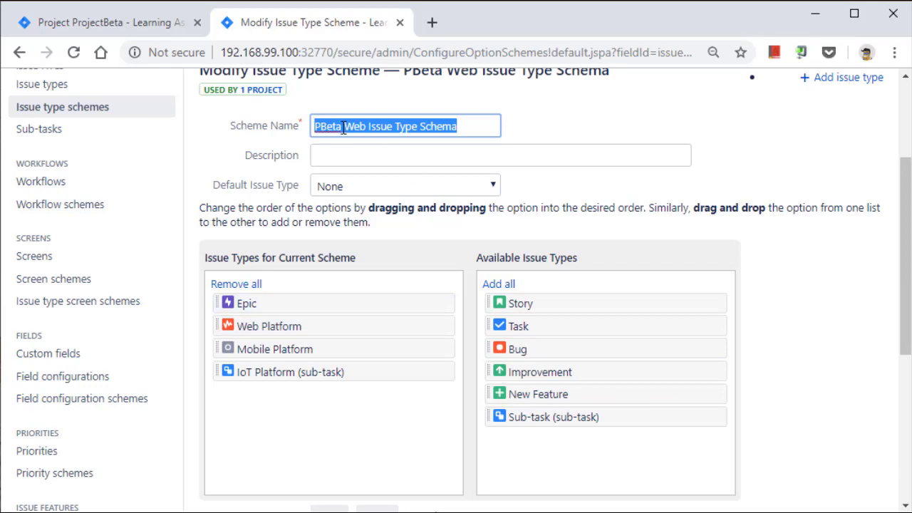
scroll(634, 295, "down", 3)
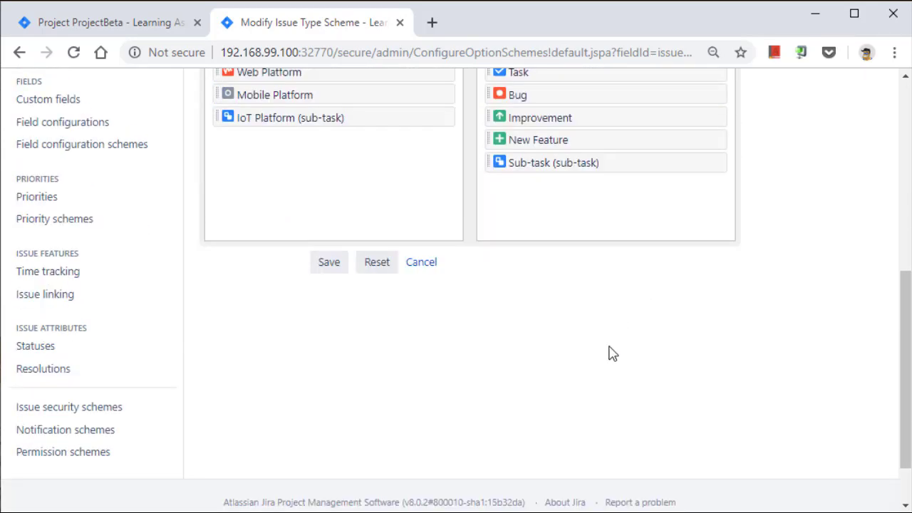
scroll(584, 328, "up", 1)
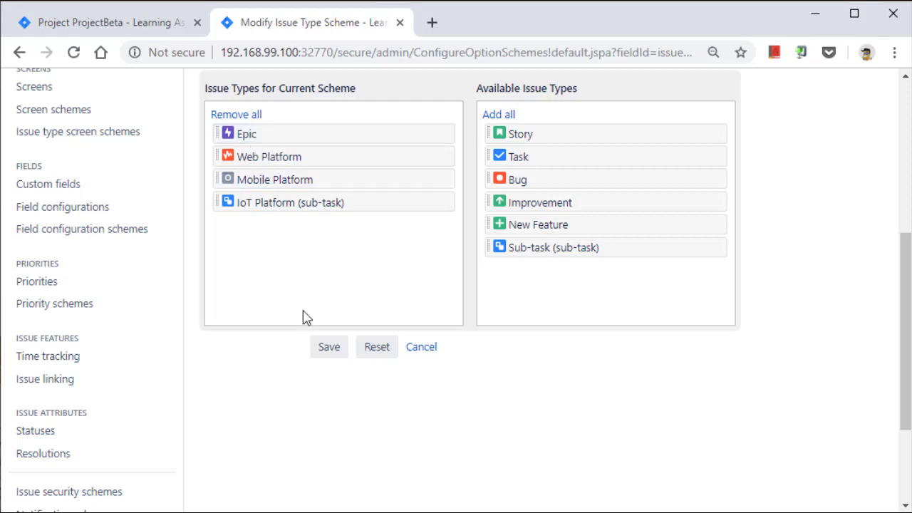
left_click(329, 349)
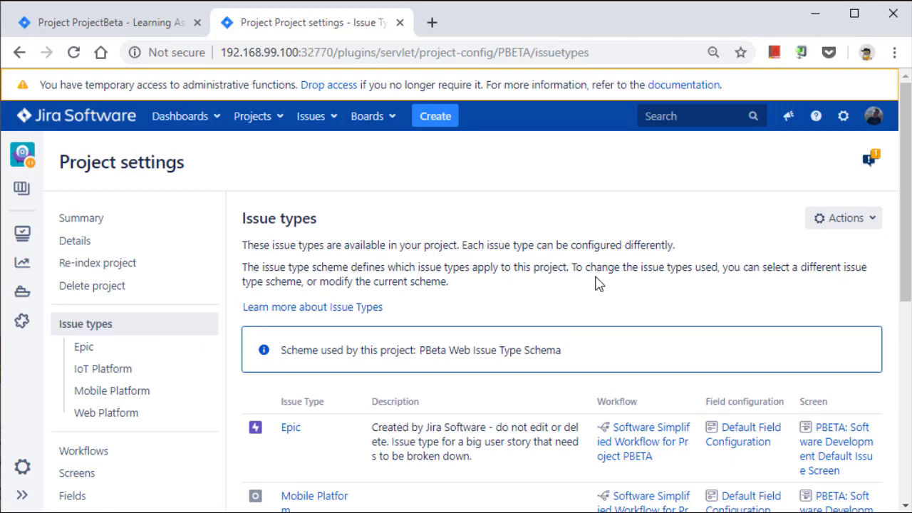
scroll(599, 284, "down", 2)
scroll(599, 284, "up", 2)
Start a new ProjectBeta issue and choose Epic as its issue type
left_click(149, 27)
left_click(365, 30)
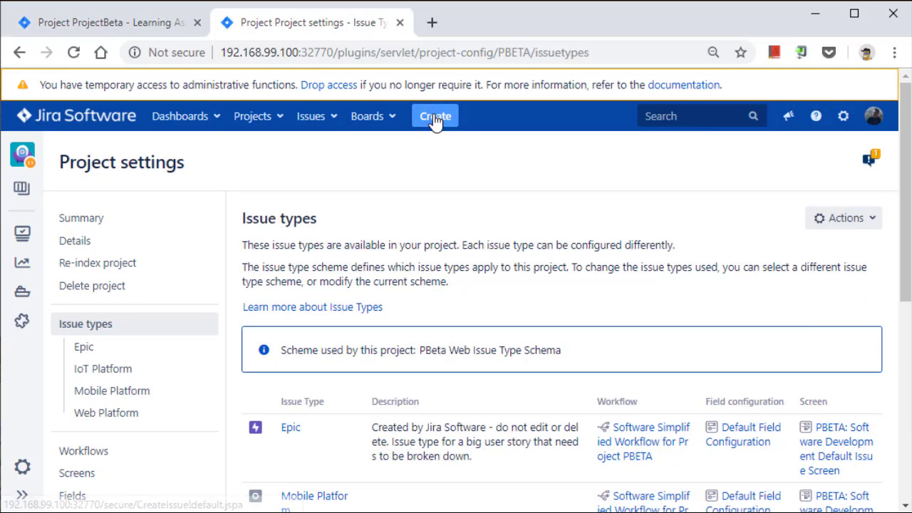
left_click(434, 120)
left_click(427, 121)
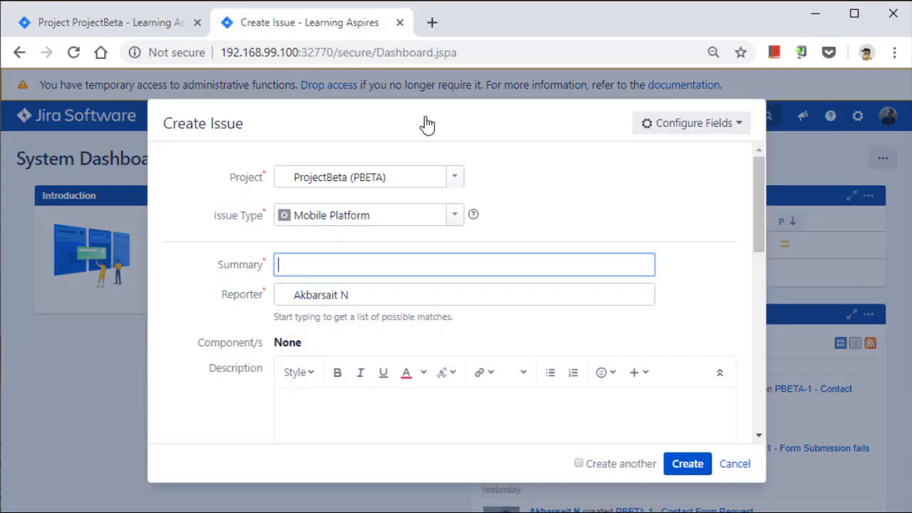
left_click(452, 217)
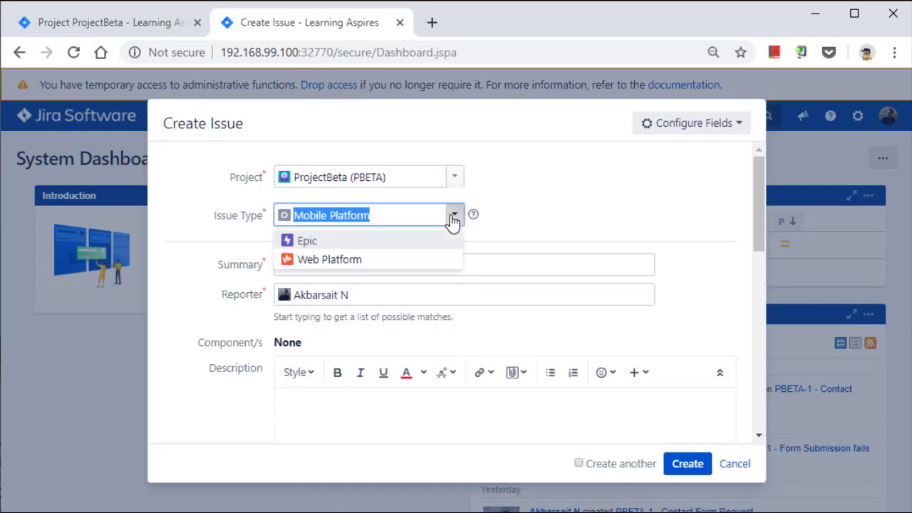
left_click(313, 246)
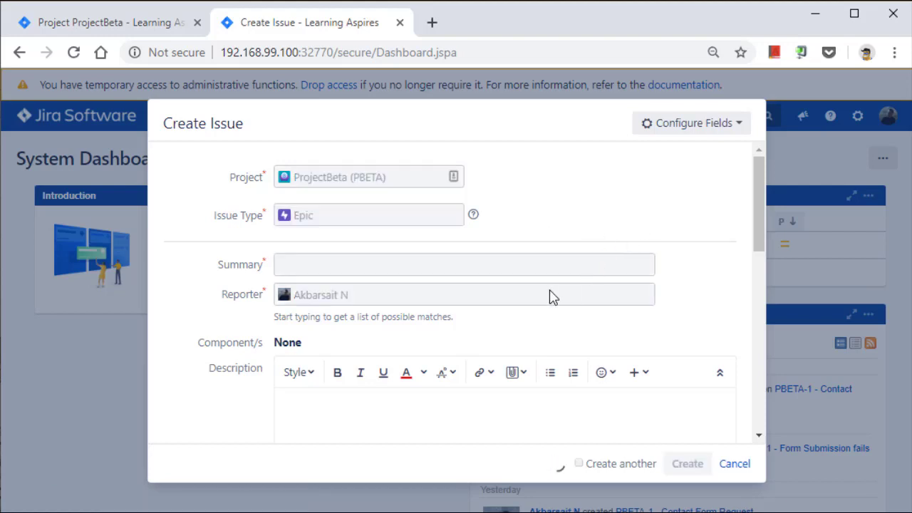